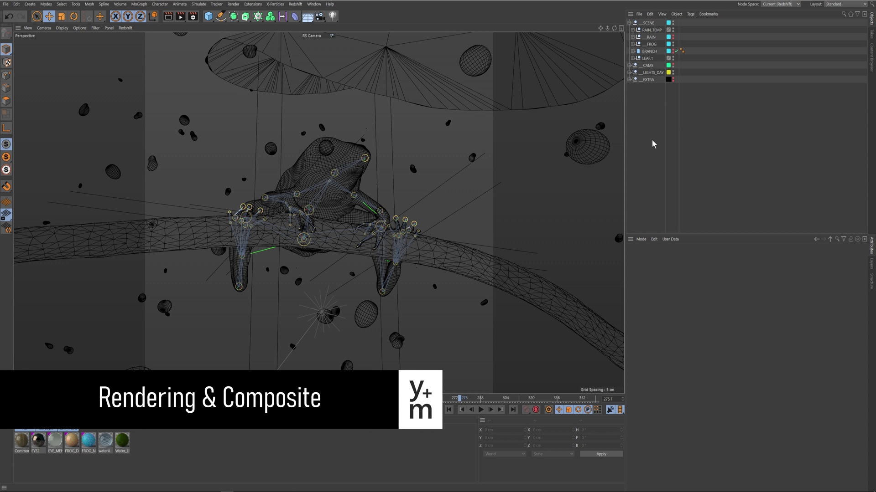
Turn the RAIN_TEMP raindrop cloner's editor visibility off so the droplets disappear from the viewport.
{"action": "left_click", "coordinate": [475, 66]}
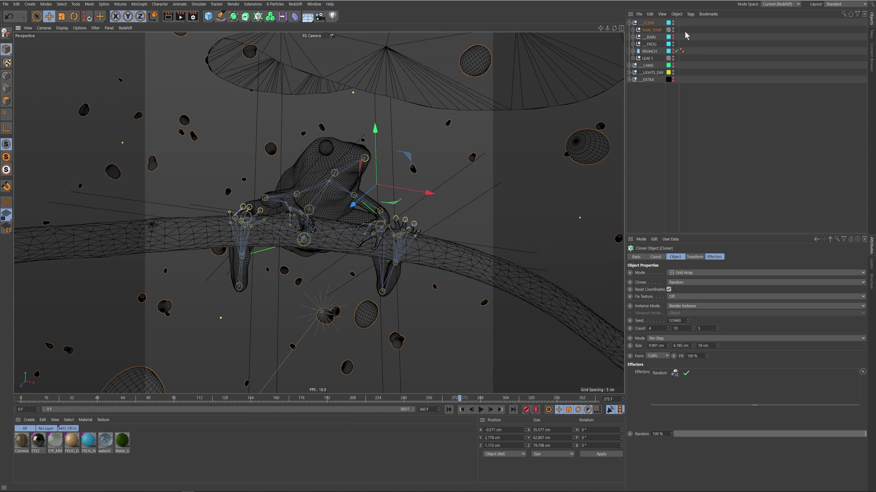
{"action": "left_click", "coordinate": [672, 28]}
{"action": "left_click", "coordinate": [652, 138]}
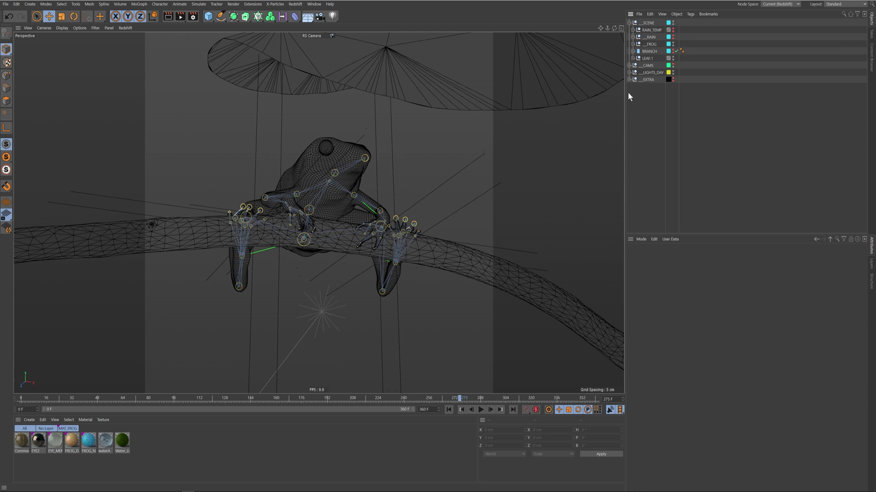
Expand RAIN and turn on RAIN_8's editor visibility so its Alembic raindrops show.
{"action": "left_click", "coordinate": [633, 37]}
{"action": "left_click", "coordinate": [651, 44]}
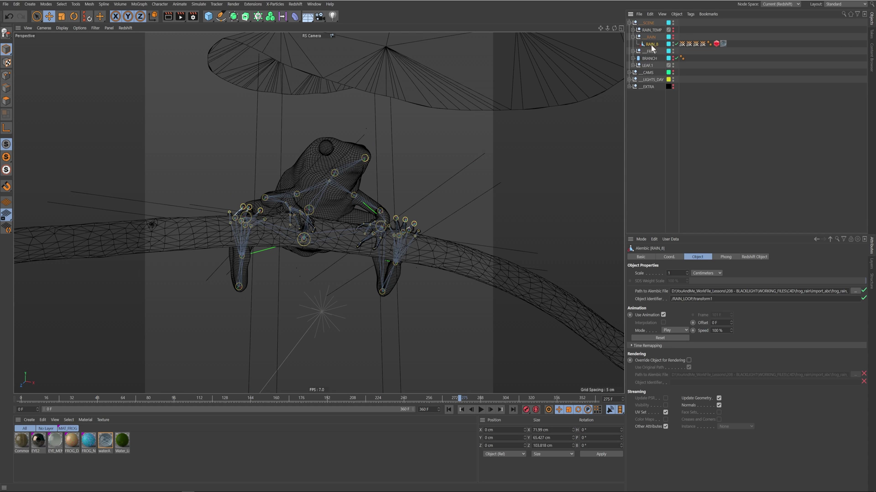
{"action": "left_click", "coordinate": [672, 36]}
Inspect RAIN_8's velocity and id vertex maps and its Redshift Object motion blur settings.
{"action": "left_click", "coordinate": [684, 44]}
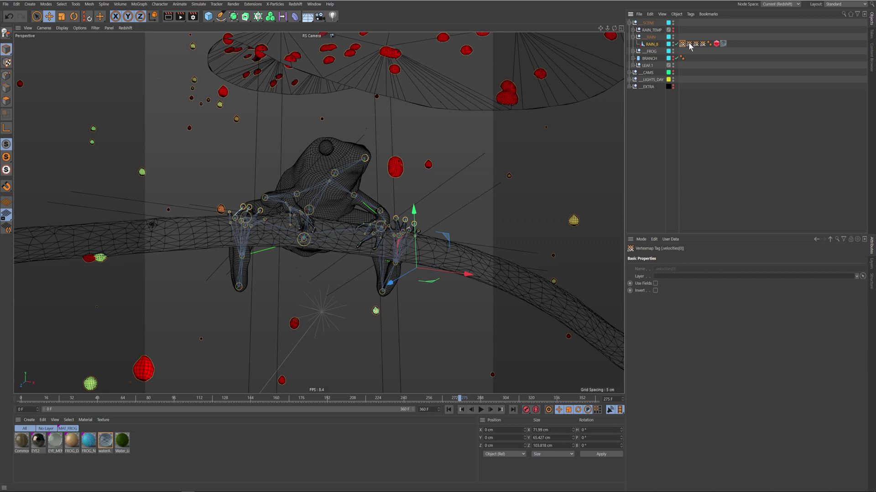
{"action": "left_click", "coordinate": [689, 45]}
{"action": "left_click", "coordinate": [695, 43]}
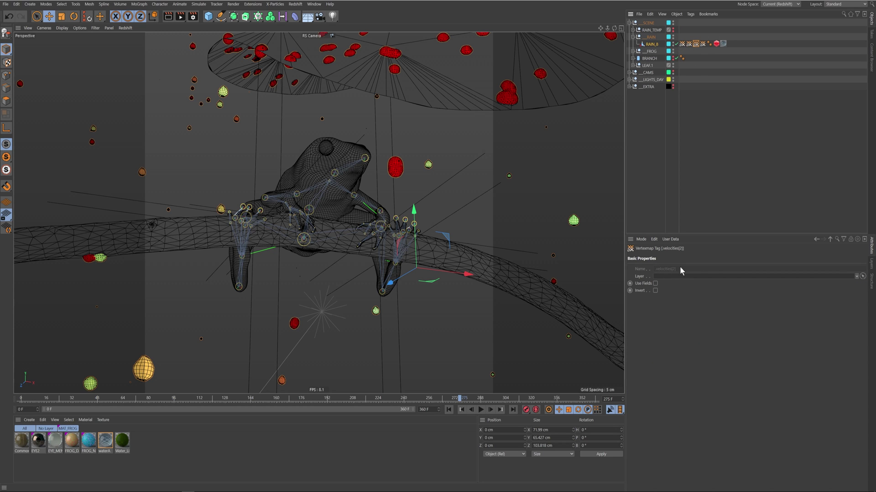
{"action": "left_click", "coordinate": [702, 44]}
{"action": "left_click", "coordinate": [717, 44]}
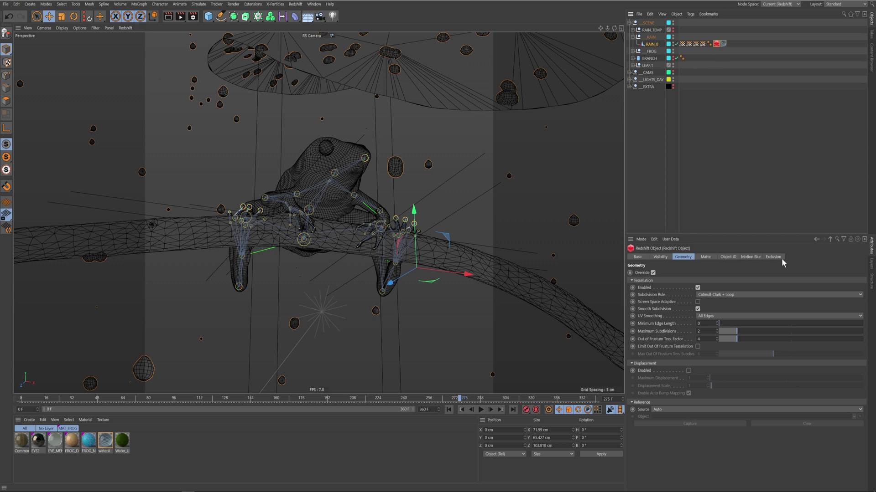
{"action": "left_click", "coordinate": [751, 257]}
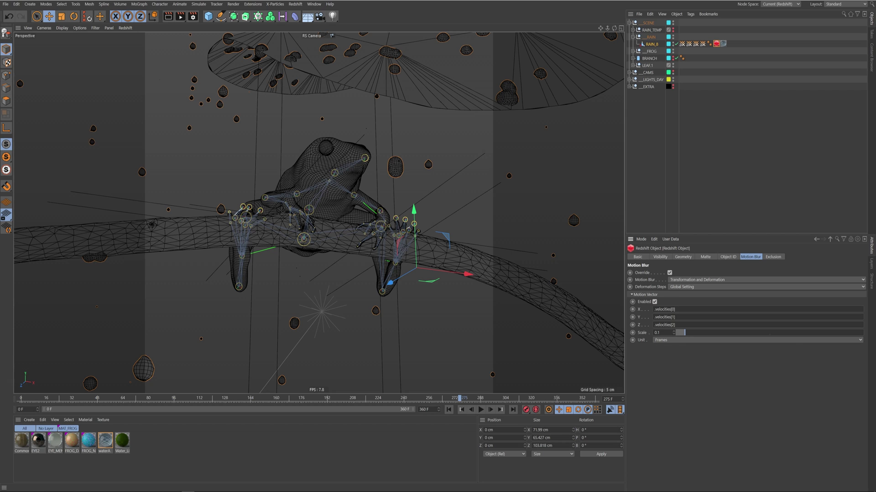
Recheck the vertex maps, then review the Redshift Object tessellation settings and waterA material.
{"action": "left_click", "coordinate": [689, 44]}
{"action": "left_click", "coordinate": [702, 44]}
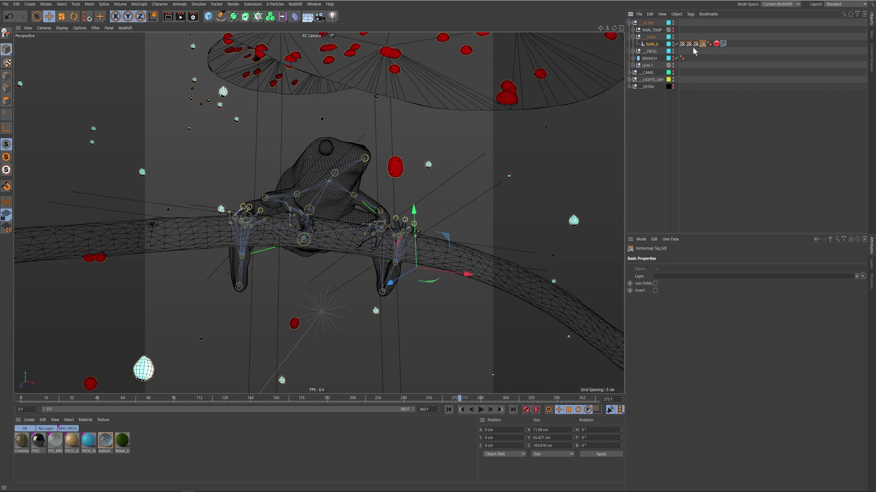
{"action": "left_click", "coordinate": [716, 44]}
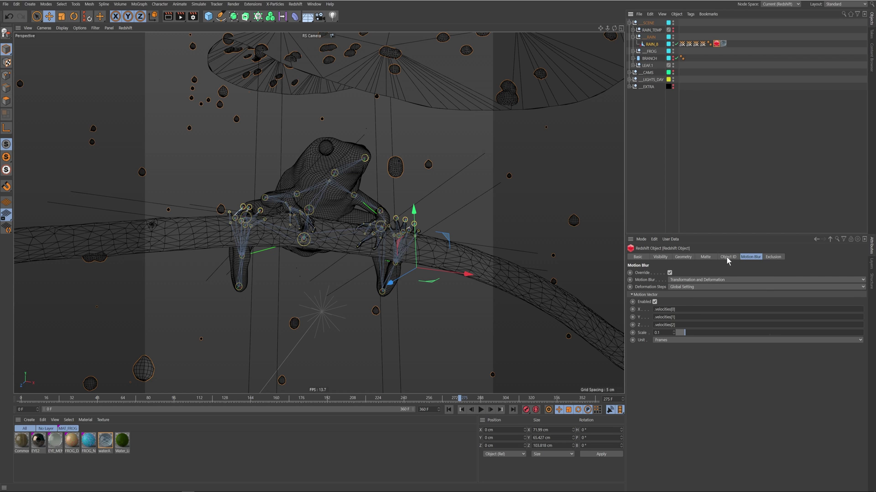
{"action": "left_click", "coordinate": [675, 258]}
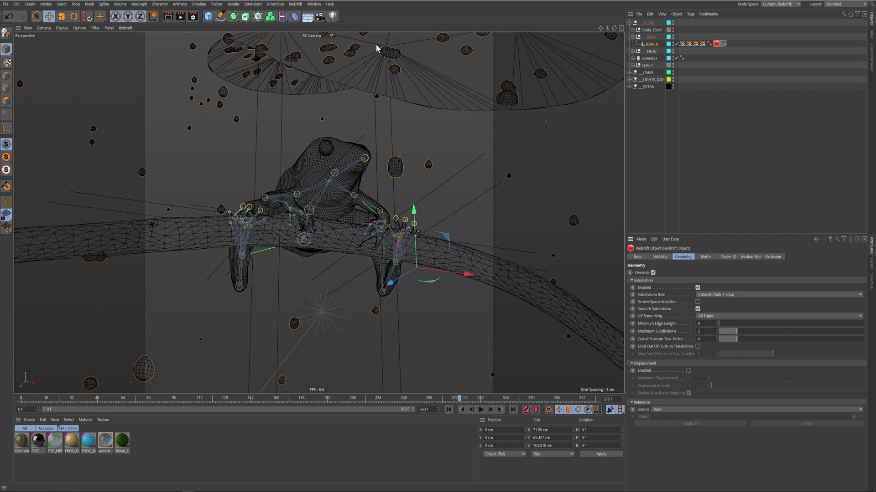
{"action": "left_click", "coordinate": [723, 45]}
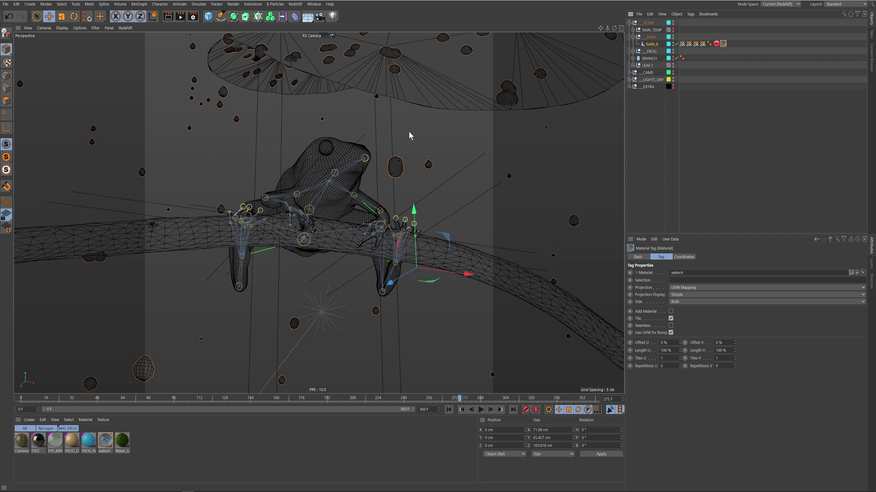
{"action": "left_click", "coordinate": [681, 76]}
Check RAIN_8's Alembic properties, collapse SCENE, scrub to frame 321 and list the layouts.
{"action": "left_click", "coordinate": [632, 37]}
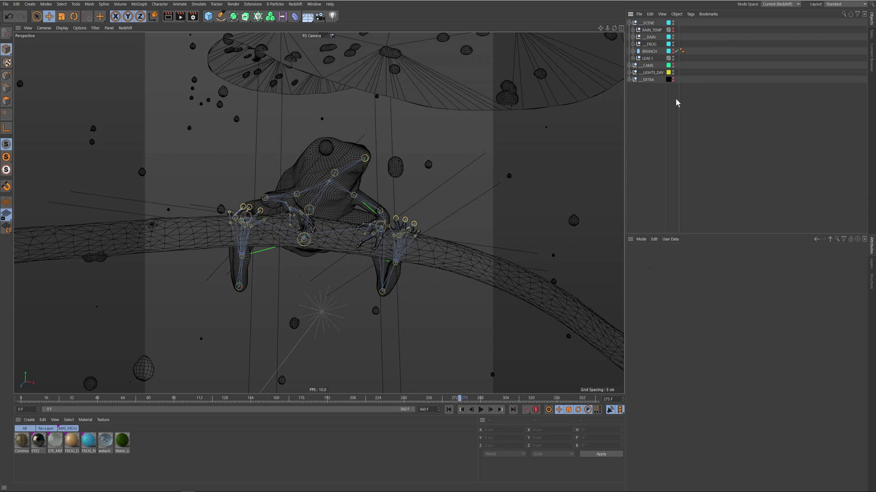
{"action": "left_click", "coordinate": [632, 37]}
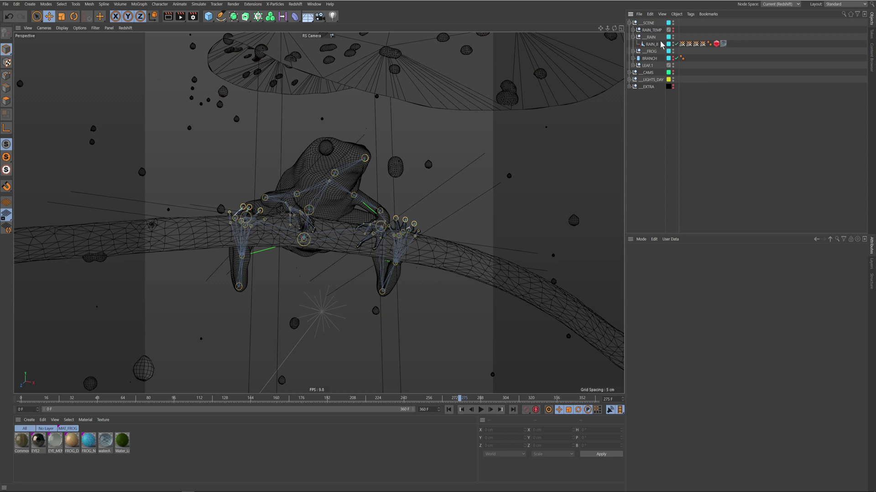
{"action": "left_click", "coordinate": [653, 44]}
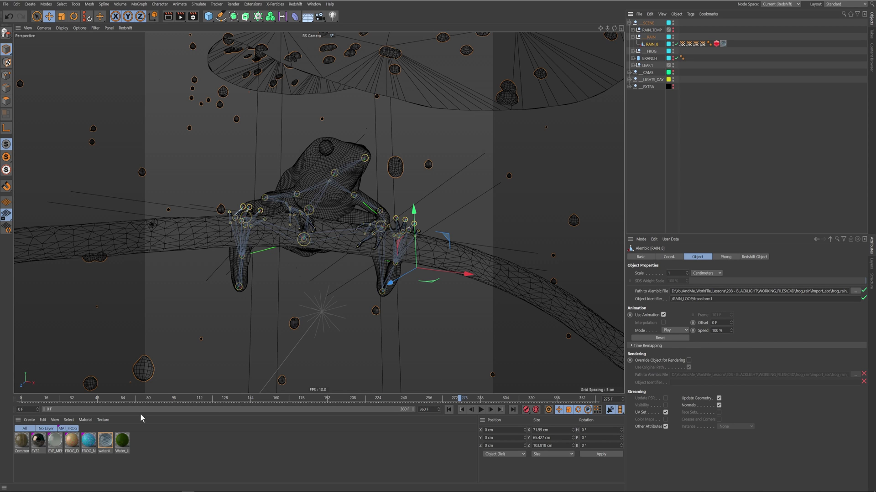
{"action": "left_click", "coordinate": [630, 22]}
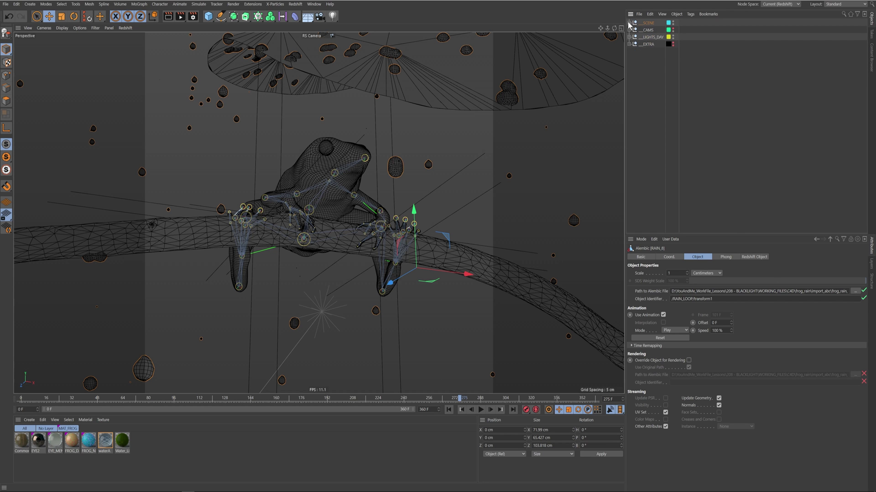
{"action": "left_click_drag", "start_coordinate": [115, 400], "coordinate": [532, 391]}
{"action": "left_click", "coordinate": [838, 5]}
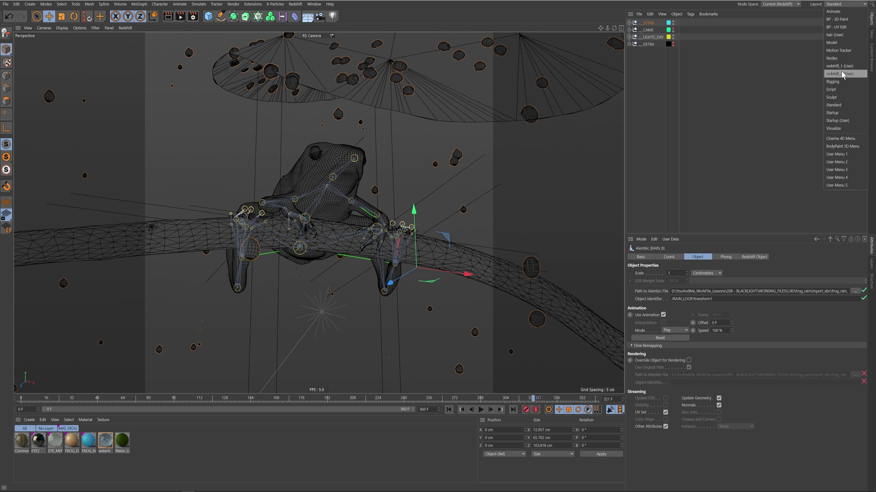
Switch to the redshift_1 layout and run Redshift IPR, checking frames 126 and 191.
{"action": "left_click", "coordinate": [841, 72]}
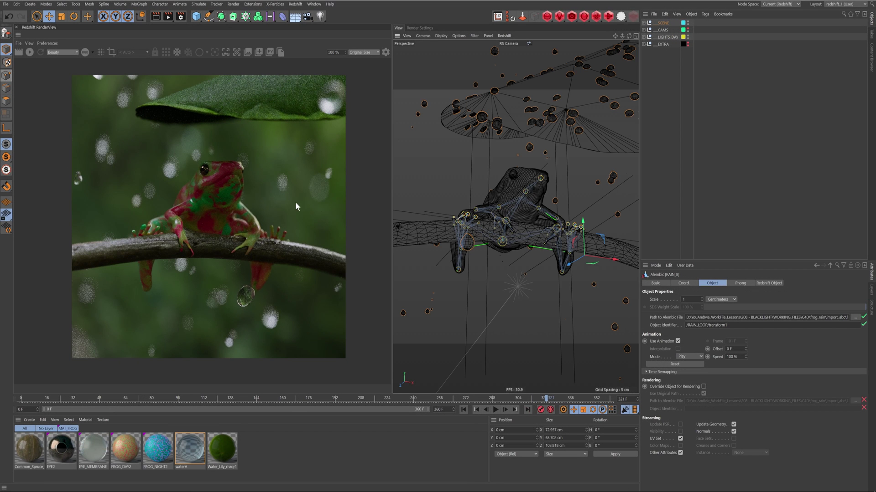
{"action": "left_click", "coordinate": [29, 52]}
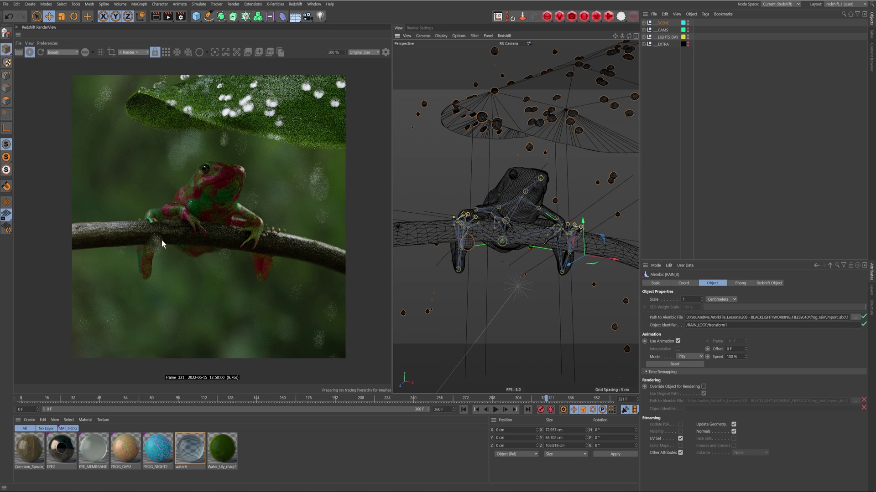
{"action": "left_click", "coordinate": [228, 398]}
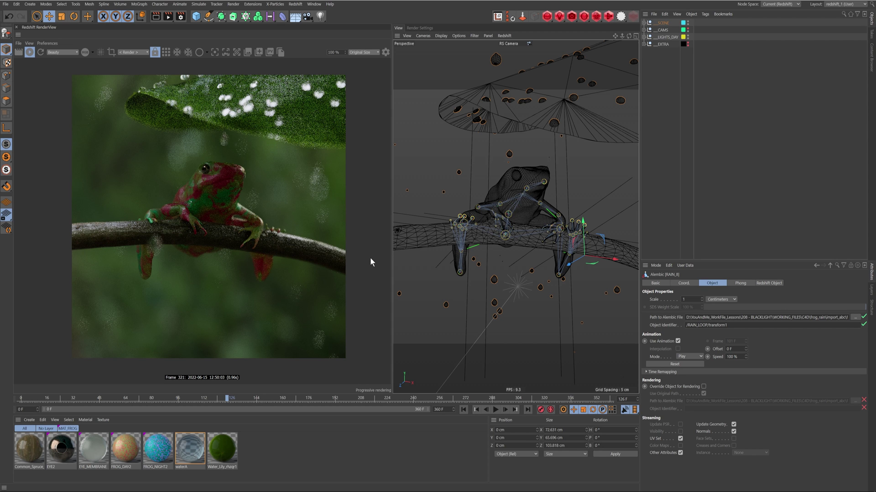
{"action": "left_click", "coordinate": [344, 400]}
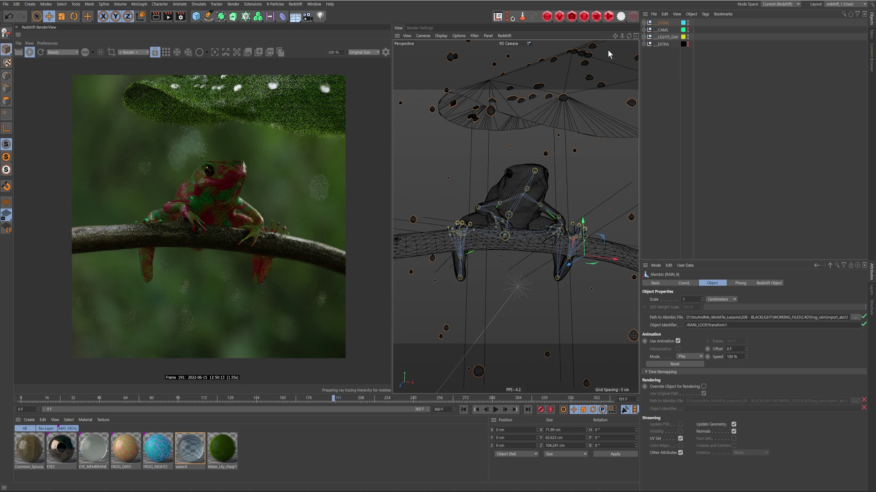
Turn off Redshift Automatic Sampling for 16 min / 256 max samples, reviewing the per-effect overrides.
{"action": "left_click", "coordinate": [420, 27]}
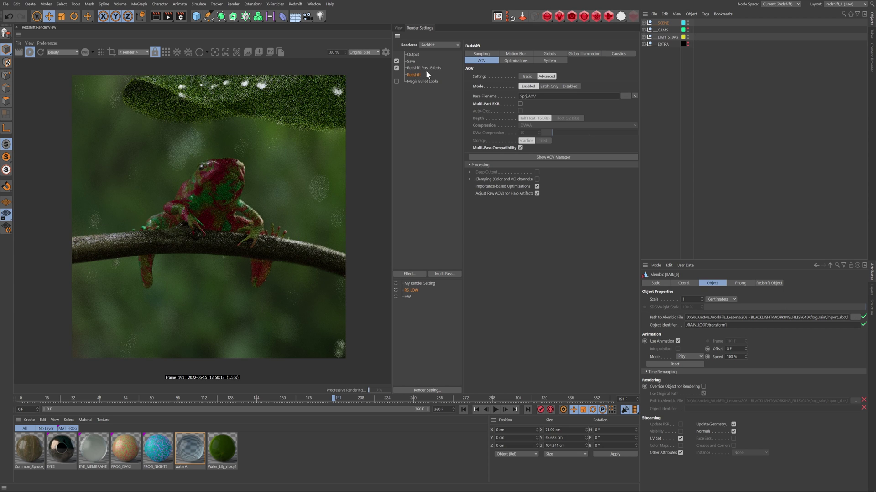
{"action": "left_click", "coordinate": [484, 54]}
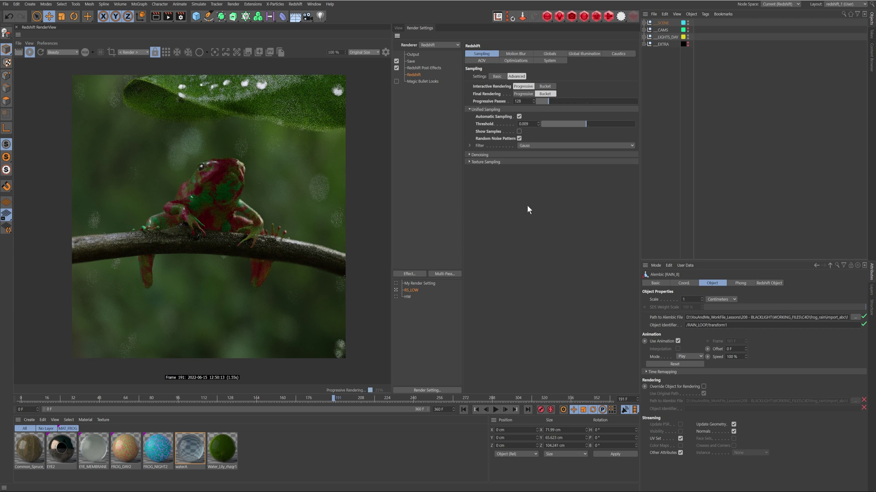
{"action": "left_click", "coordinate": [519, 117]}
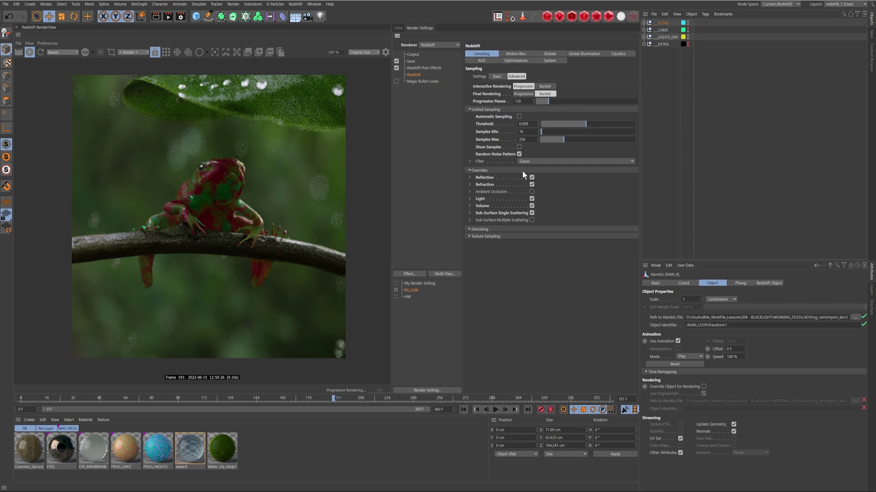
{"action": "left_click", "coordinate": [470, 184]}
{"action": "left_click", "coordinate": [469, 177]}
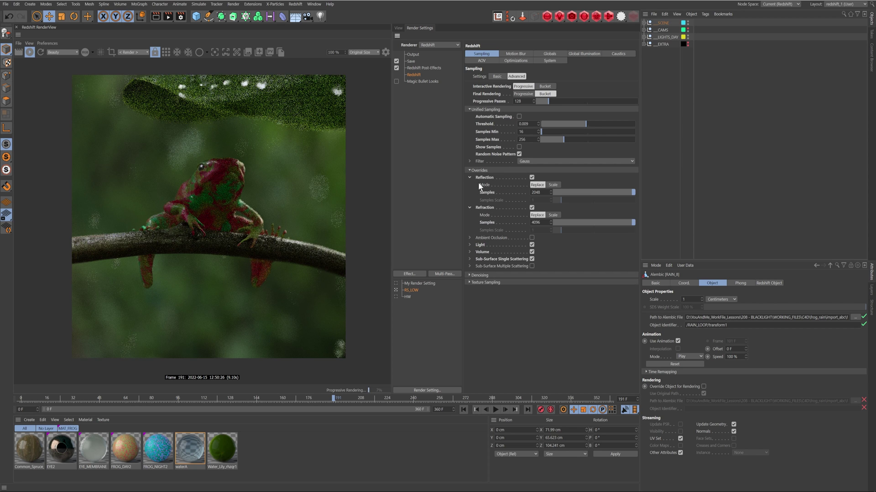
{"action": "left_click", "coordinate": [470, 259]}
{"action": "left_click", "coordinate": [470, 252]}
{"action": "left_click", "coordinate": [469, 245]}
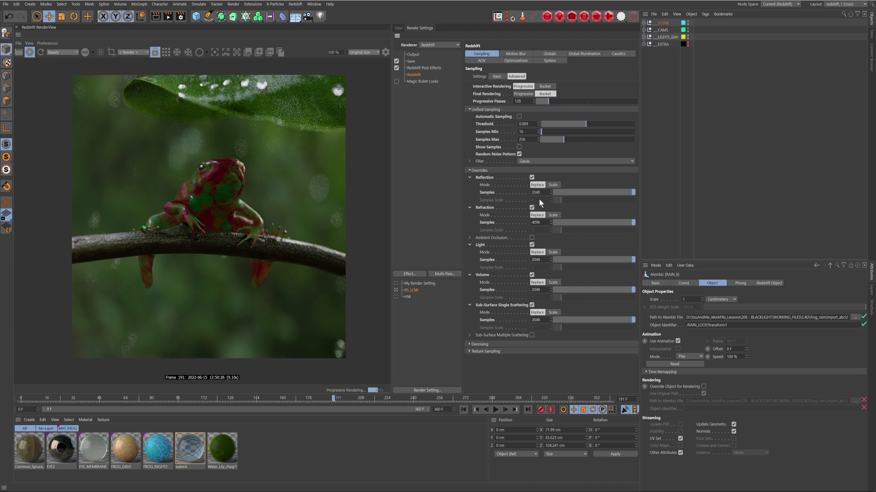
{"action": "left_click", "coordinate": [487, 171]}
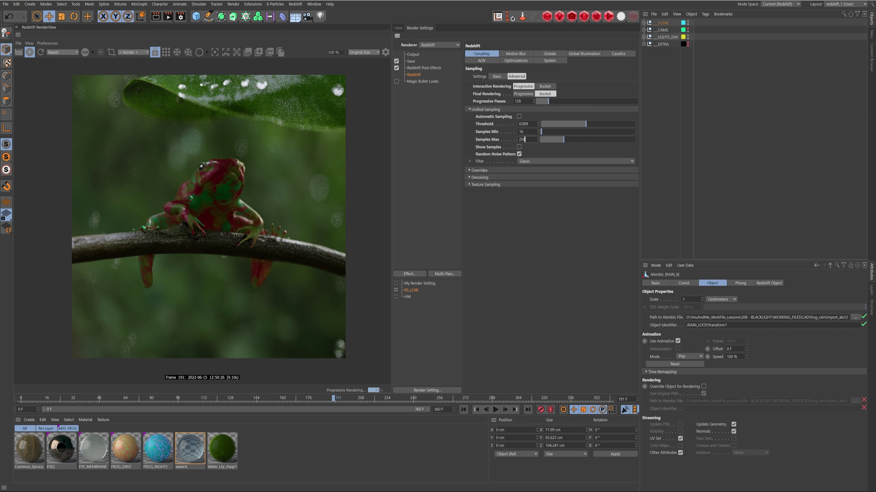
{"action": "key", "text": "shift+Tab"}
Review the Redshift motion blur settings, including the Efficiency value.
{"action": "left_click", "coordinate": [518, 53]}
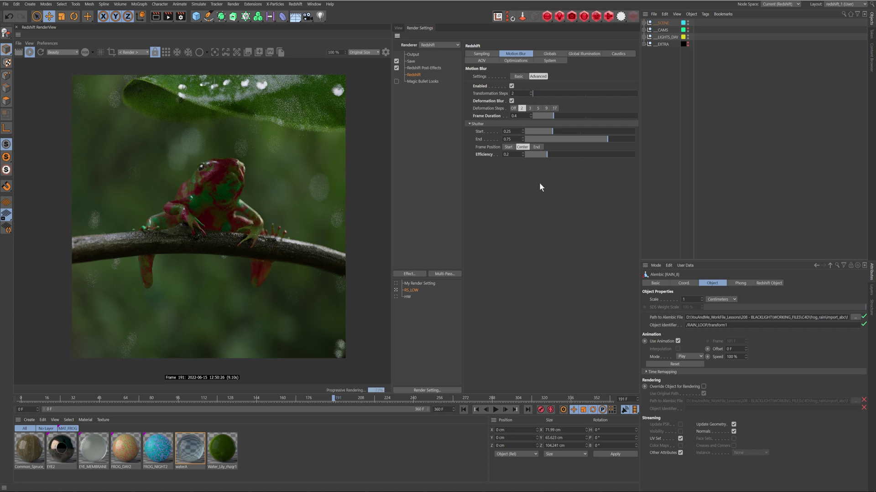
{"action": "left_click", "coordinate": [506, 155]}
{"action": "left_click", "coordinate": [549, 53]}
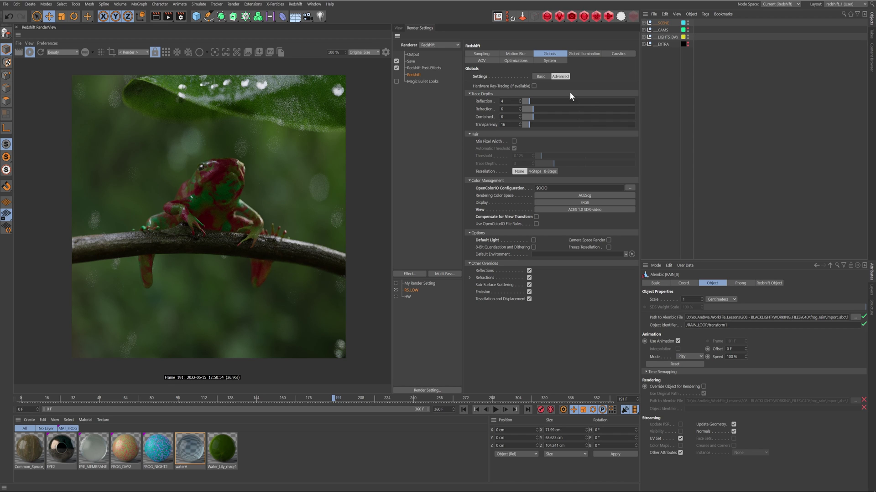
Set the secondary GI engine to Brute Force with 256 rays, then check Caustics and System.
{"action": "left_click", "coordinate": [580, 55]}
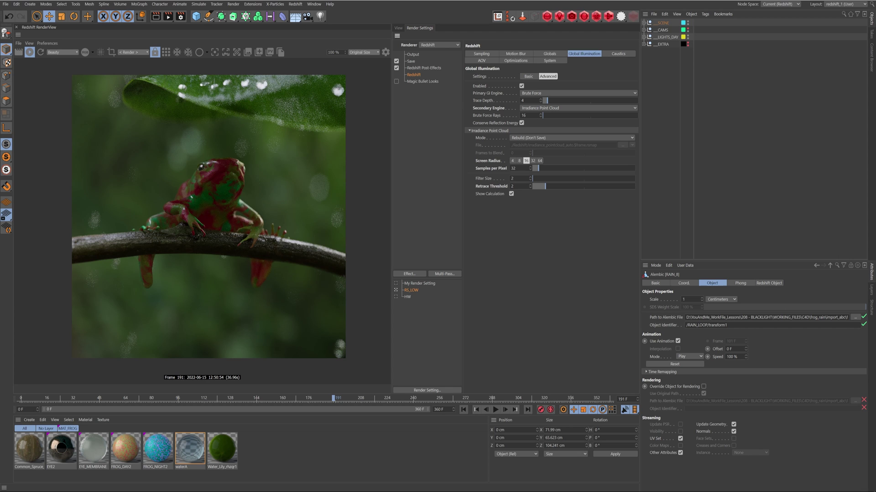
{"action": "left_click", "coordinate": [537, 108]}
{"action": "left_click", "coordinate": [543, 120]}
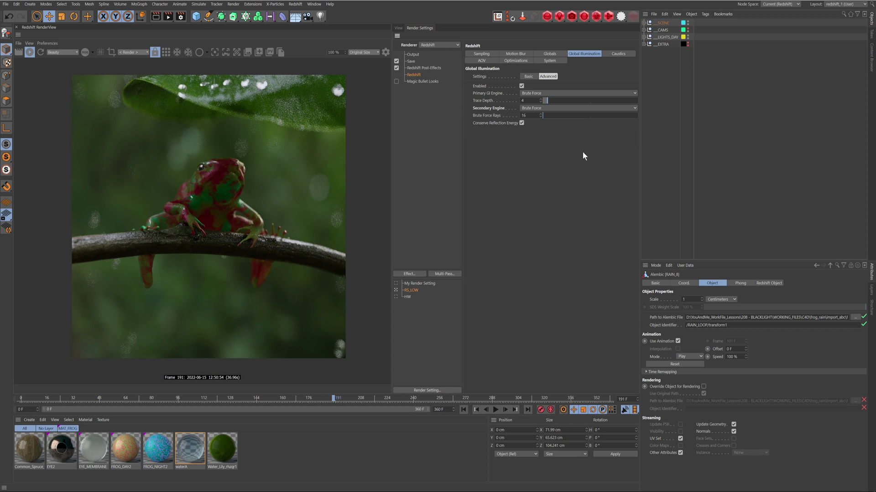
{"action": "double_click", "coordinate": [525, 116]}
{"action": "type", "text": "256"}
{"action": "key", "text": "Return"}
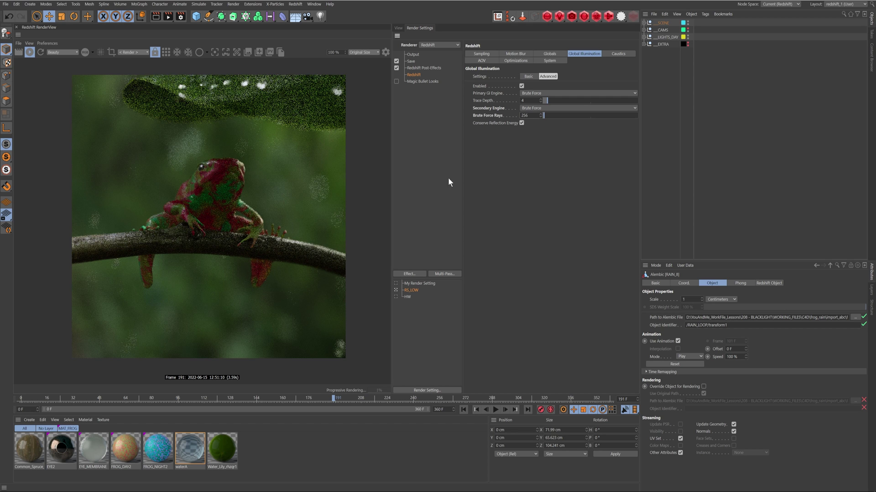
{"action": "left_click", "coordinate": [609, 54]}
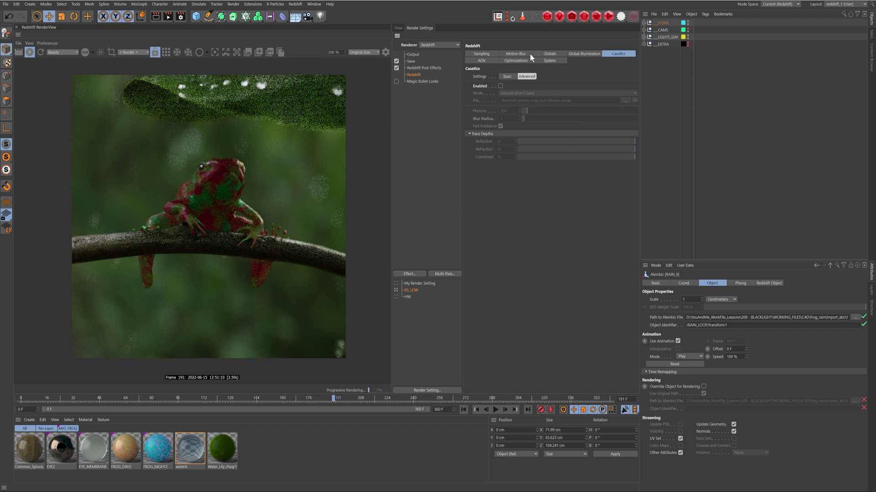
{"action": "left_click", "coordinate": [549, 61]}
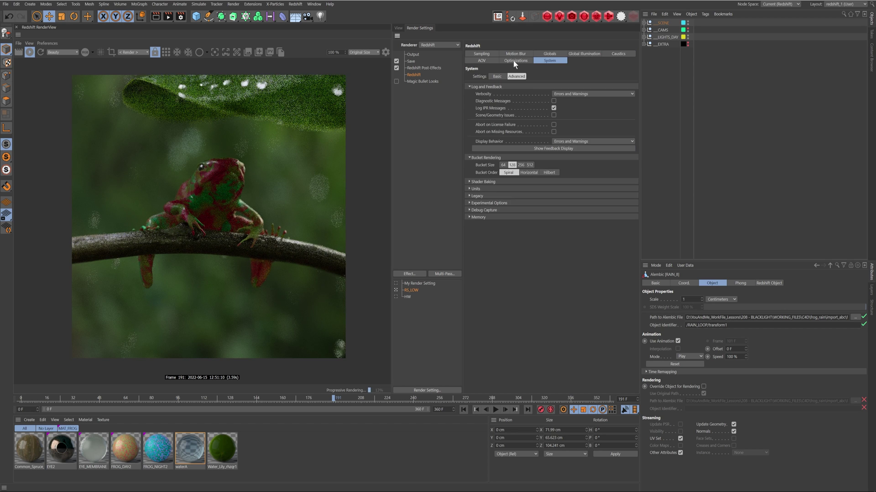
Bring up the AOV Manager and resize it over the render to list all AOVs.
{"action": "left_click", "coordinate": [513, 61]}
{"action": "left_click", "coordinate": [483, 60]}
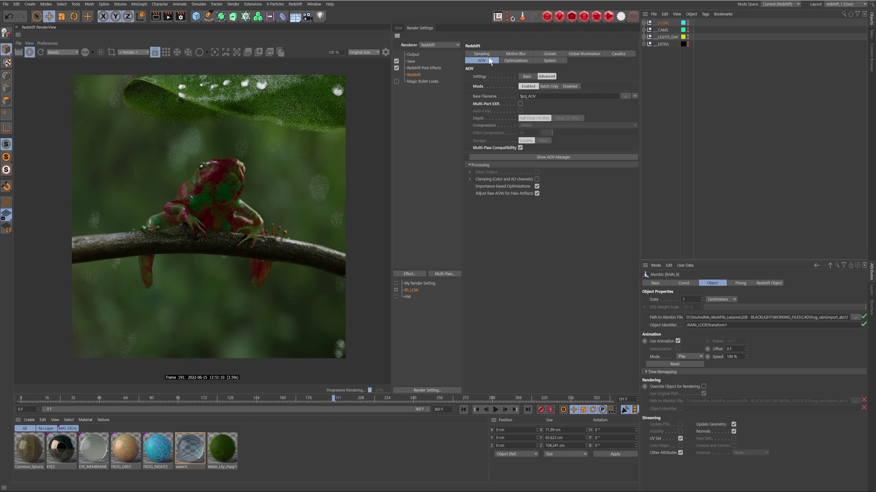
{"action": "left_click", "coordinate": [554, 157]}
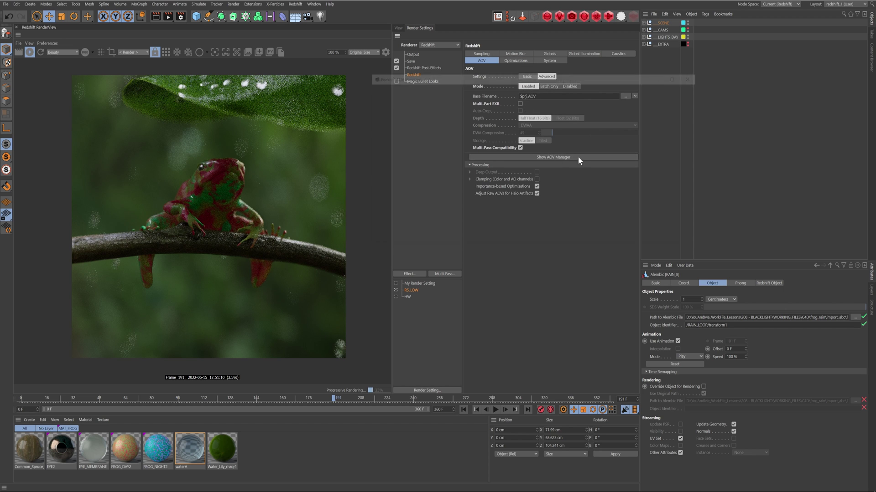
{"action": "left_click_drag", "start_coordinate": [567, 83], "coordinate": [415, 67]}
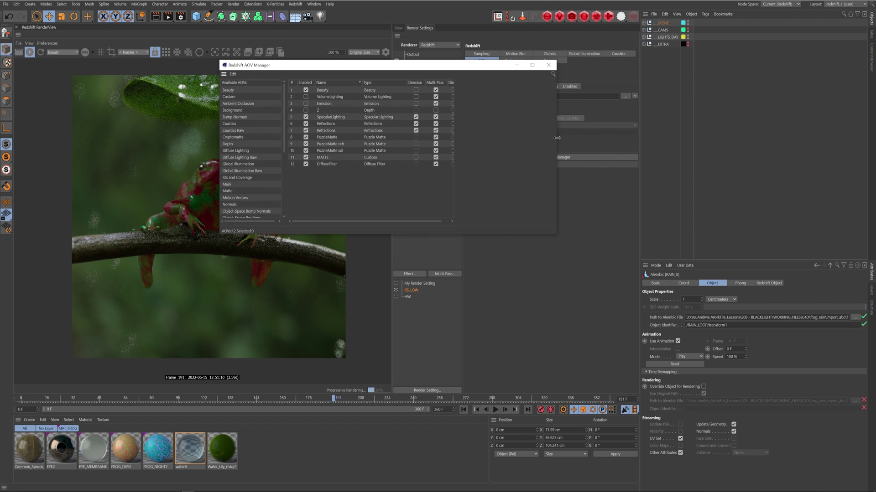
{"action": "left_click_drag", "start_coordinate": [553, 138], "coordinate": [715, 139]}
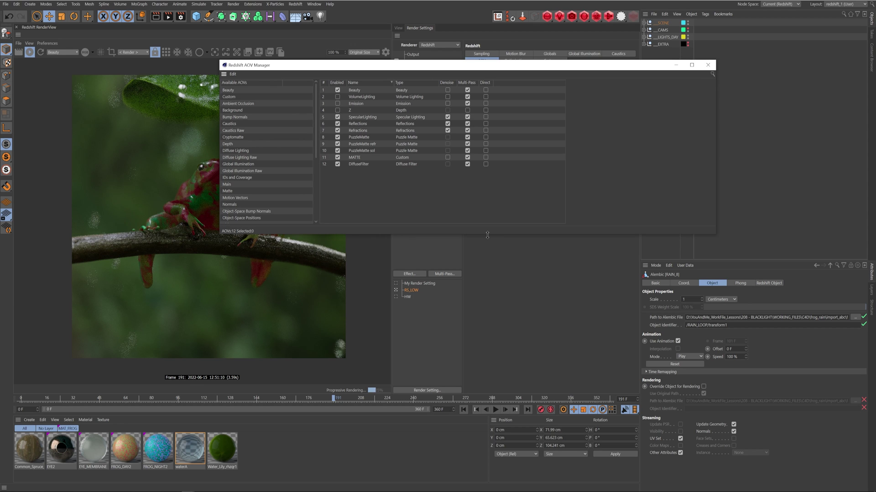
{"action": "left_click_drag", "start_coordinate": [487, 234], "coordinate": [487, 301]}
Inspect the Beauty, Reflections, Refractions, PuzzleMatte, MATTE and DiffuseFilter AOV settings.
{"action": "left_click", "coordinate": [360, 89]}
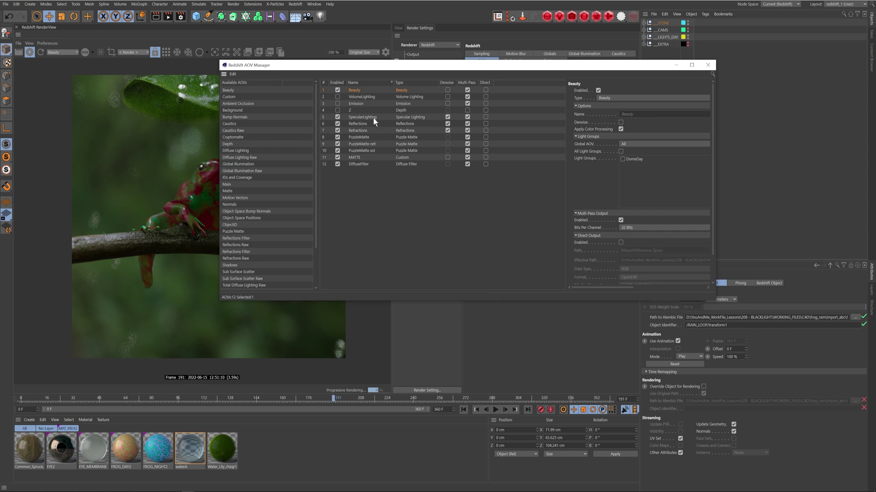
{"action": "left_click", "coordinate": [360, 123]}
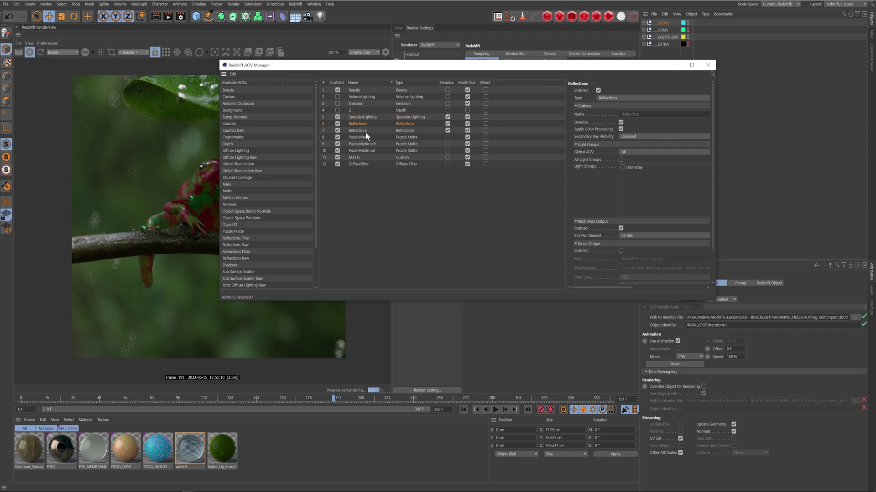
{"action": "left_click", "coordinate": [359, 131]}
{"action": "left_click", "coordinate": [362, 136]}
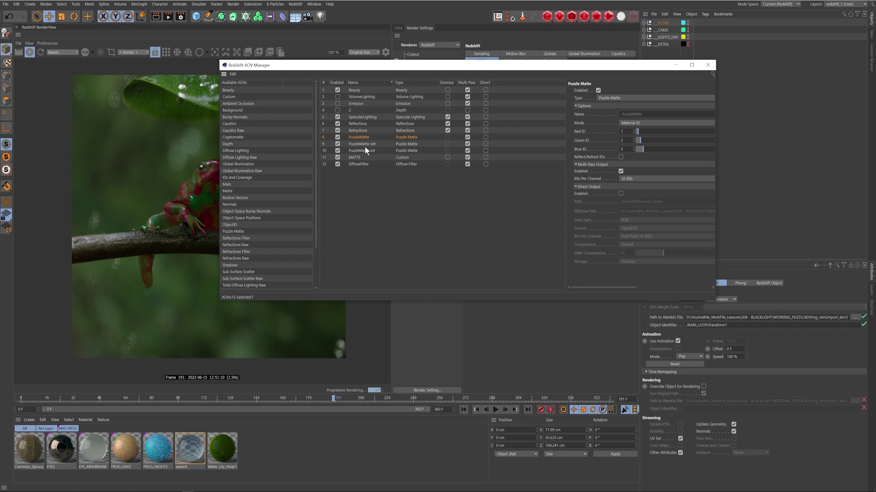
{"action": "left_click", "coordinate": [365, 145]}
{"action": "left_click", "coordinate": [360, 151]}
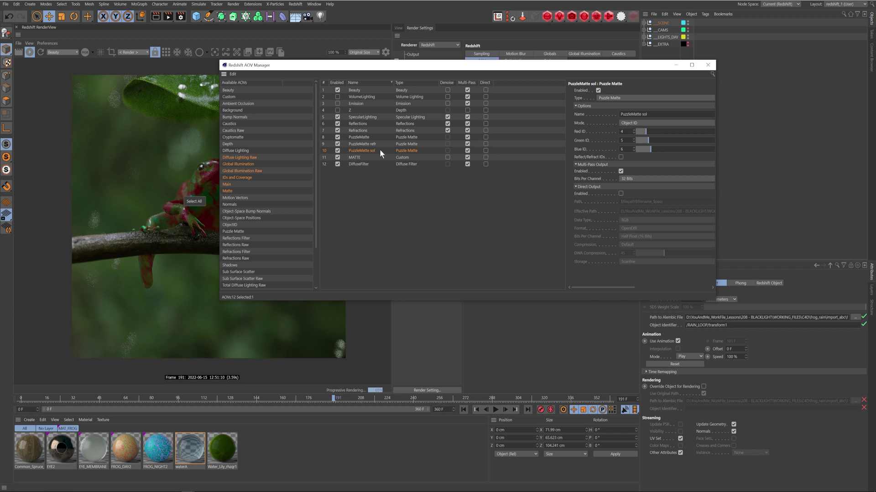
{"action": "left_click", "coordinate": [354, 157]}
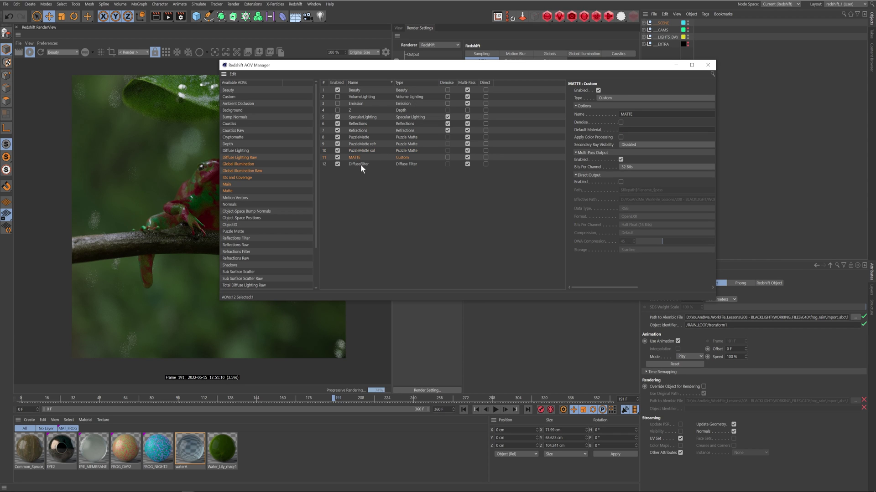
{"action": "left_click", "coordinate": [362, 206]}
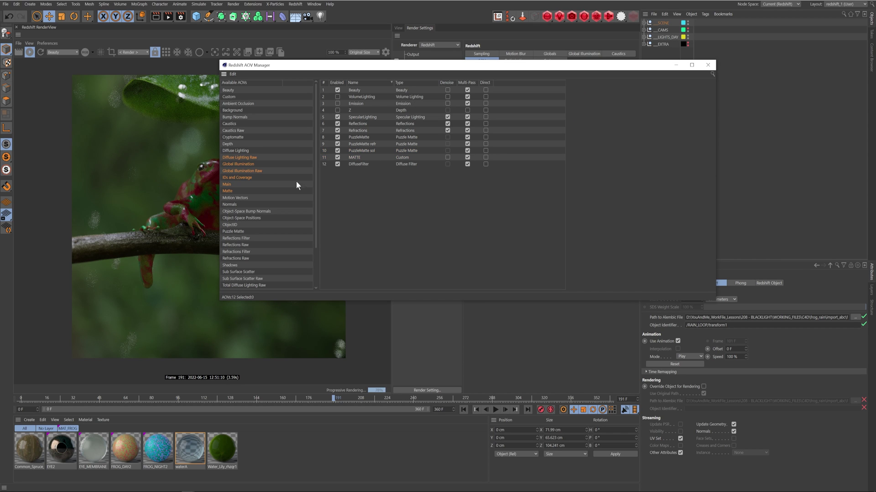
{"action": "left_click", "coordinate": [359, 164]}
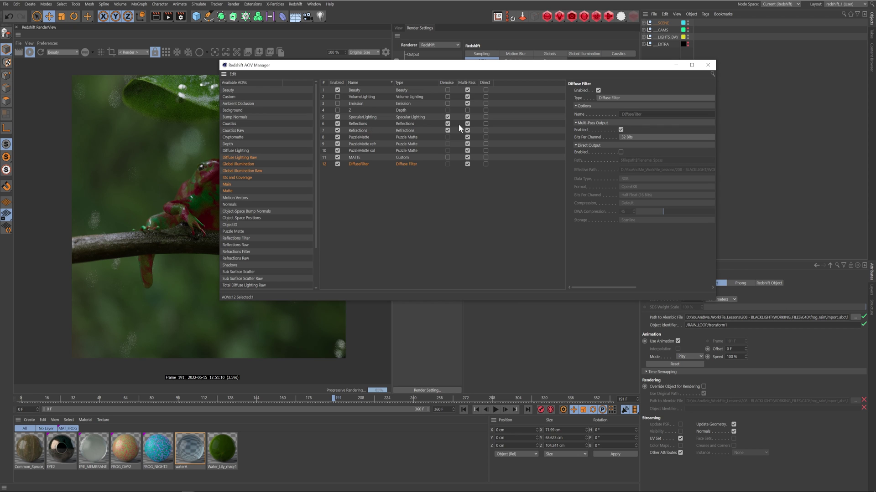
Recheck Beauty and DiffuseFilter AOVs, close the AOV Manager and show the Output settings.
{"action": "left_click_drag", "start_coordinate": [625, 70], "coordinate": [642, 150]}
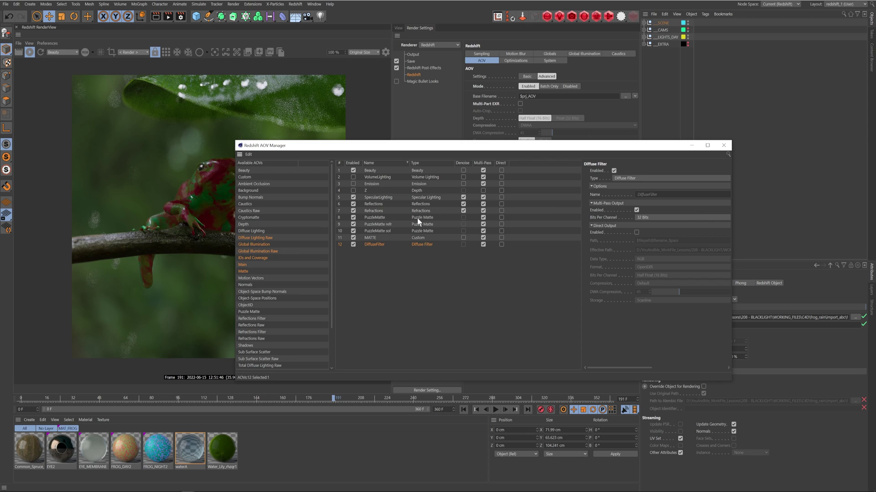
{"action": "left_click", "coordinate": [368, 170]}
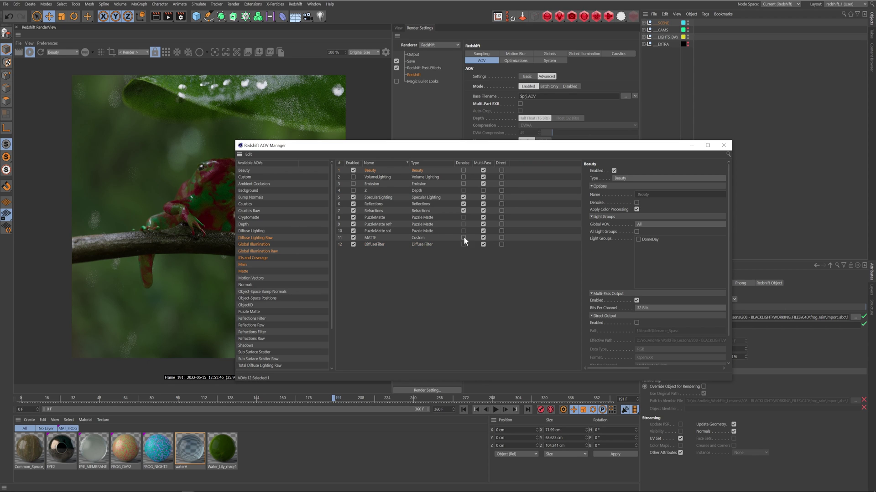
{"action": "left_click", "coordinate": [378, 245]}
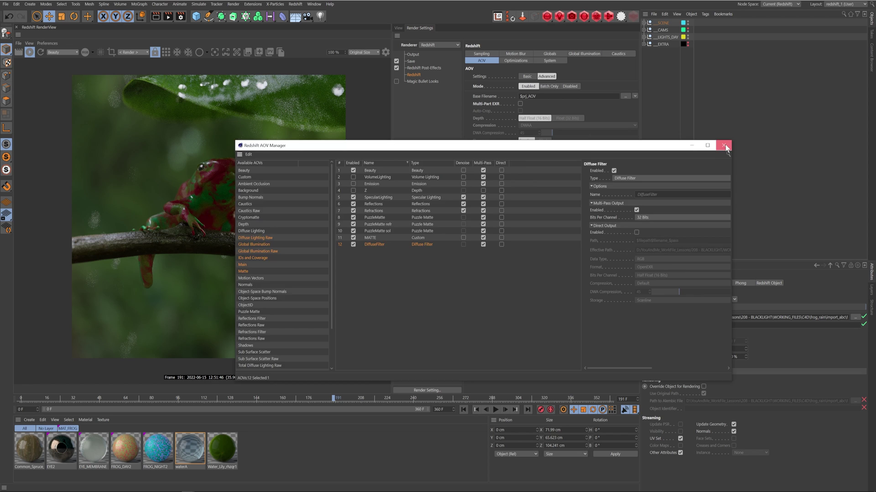
{"action": "left_click", "coordinate": [724, 146]}
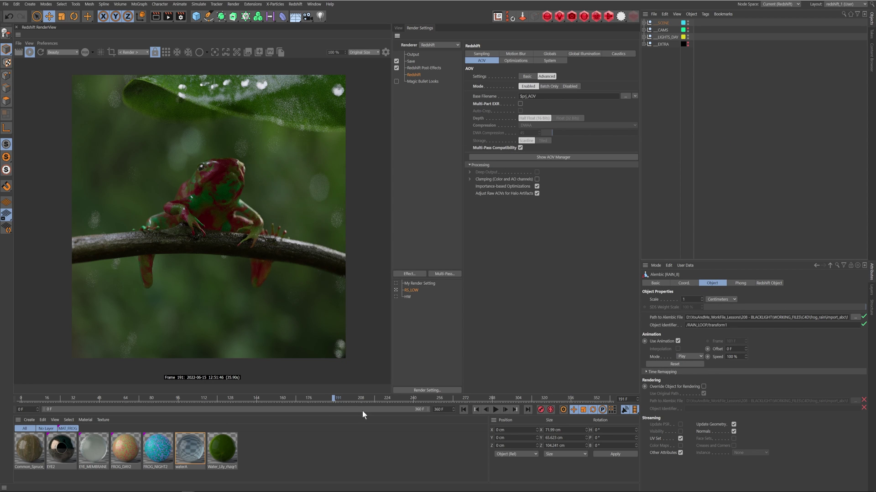
{"action": "left_click", "coordinate": [413, 55]}
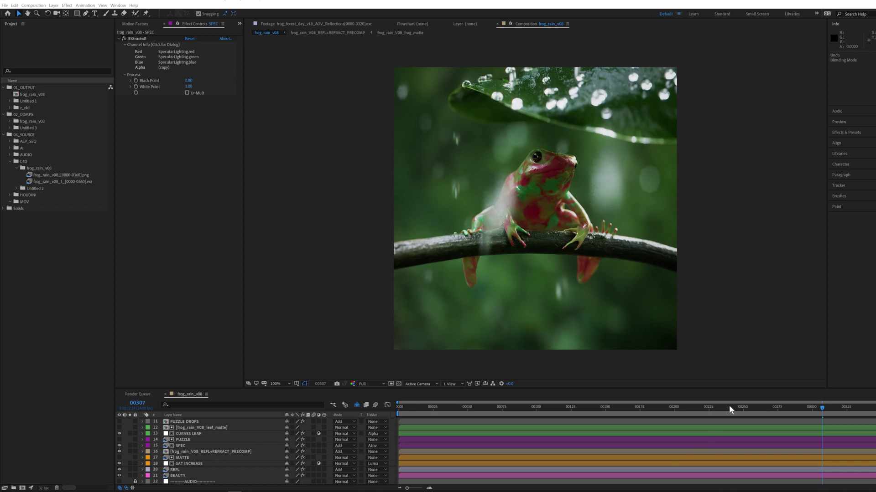
{"action": "left_click", "coordinate": [764, 362]}
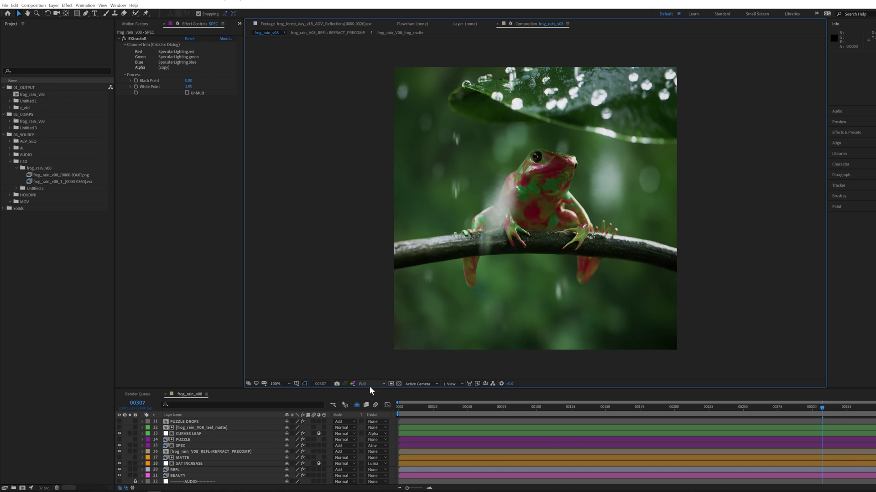
{"action": "left_click_drag", "start_coordinate": [370, 388], "coordinate": [349, 257]}
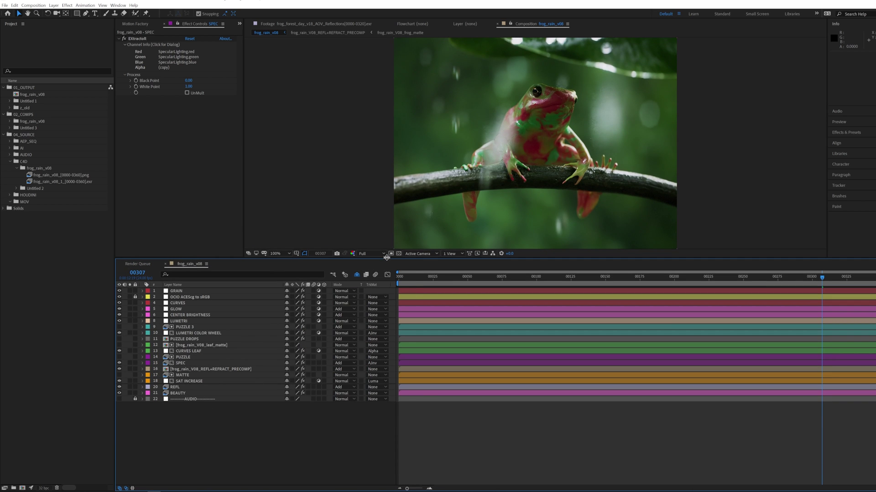
{"action": "left_click_drag", "start_coordinate": [387, 259], "coordinate": [396, 395]}
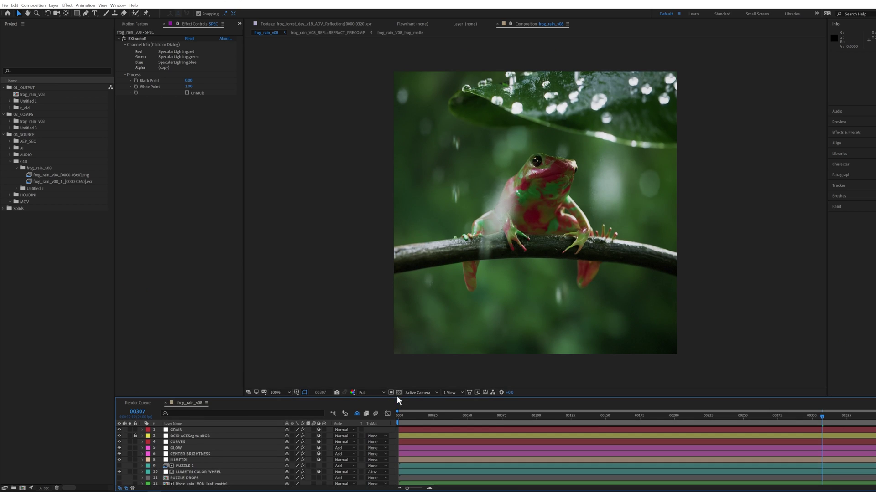
{"action": "left_click", "coordinate": [226, 459]}
{"action": "scroll", "coordinate": [226, 459], "scroll_direction": "down", "scroll_amount": 3}
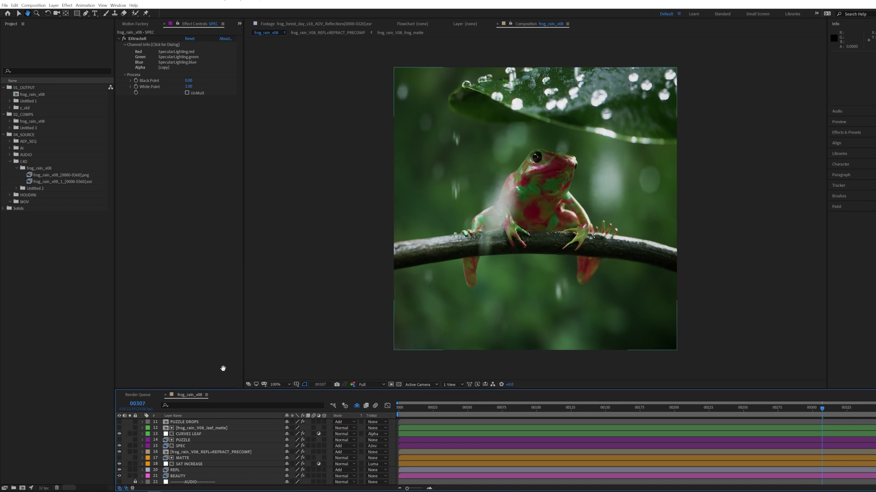
{"action": "left_click", "coordinate": [129, 476]}
{"action": "left_click", "coordinate": [182, 477]}
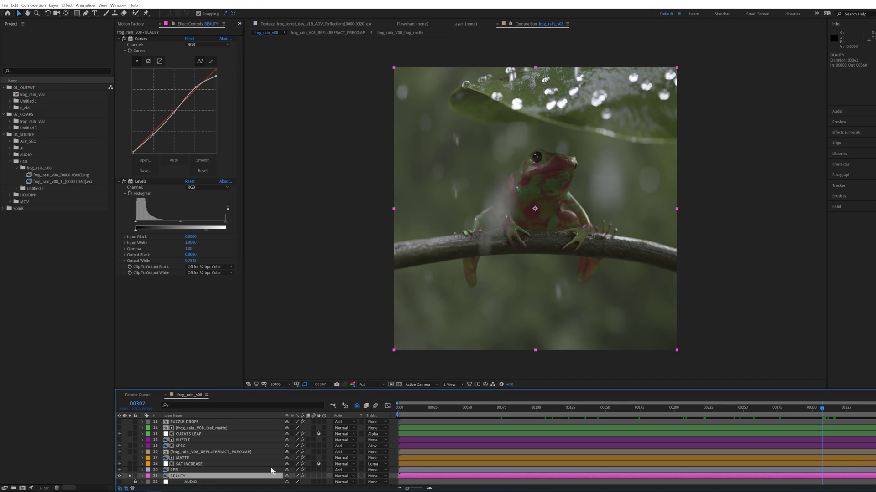
{"action": "left_click", "coordinate": [302, 476]}
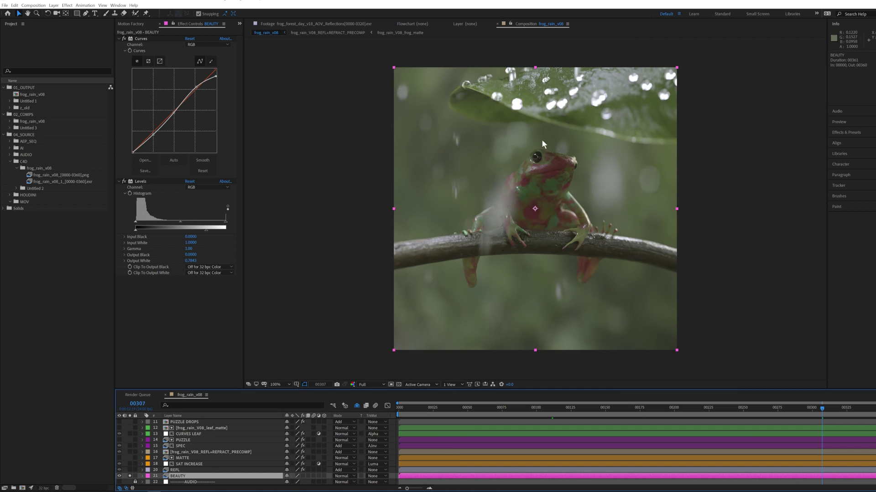
{"action": "scroll", "coordinate": [213, 439], "scroll_direction": "up", "scroll_amount": 5}
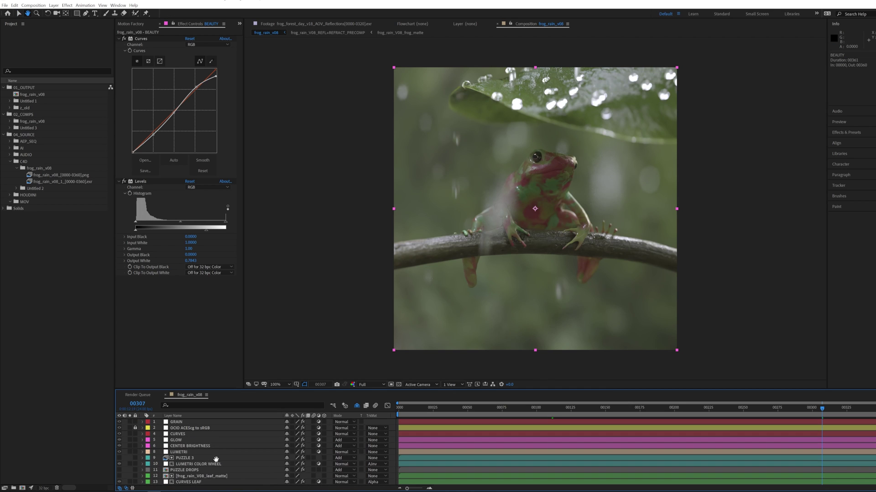
{"action": "key", "text": "v"}
{"action": "left_click", "coordinate": [130, 428]}
{"action": "left_click", "coordinate": [135, 428]}
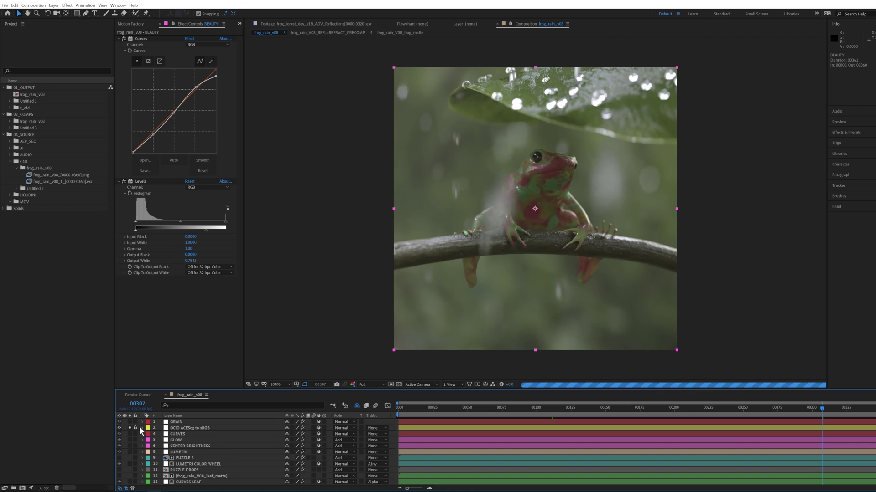
{"action": "left_click", "coordinate": [192, 429]}
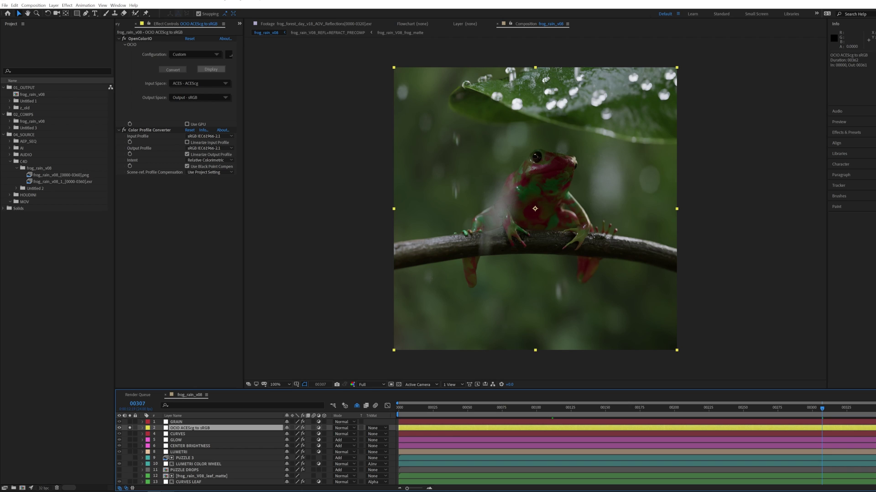
{"action": "left_click", "coordinate": [134, 428]}
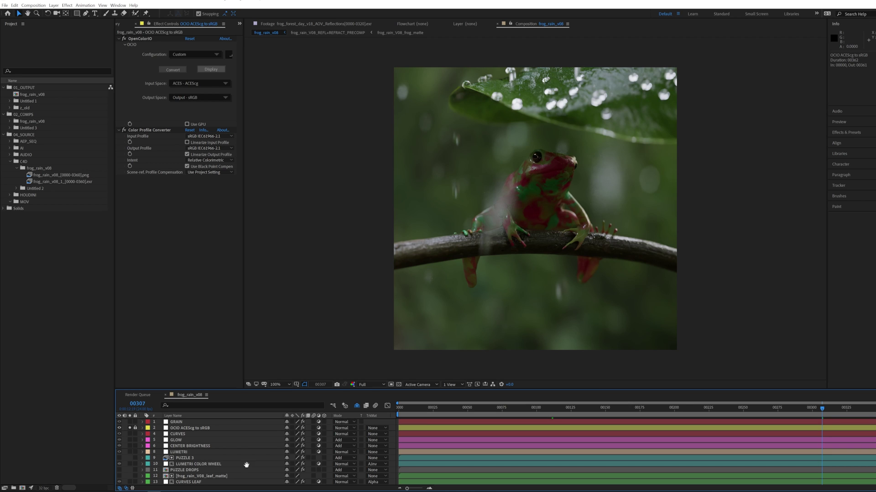
{"action": "key", "text": "h"}
{"action": "scroll", "coordinate": [244, 463], "scroll_direction": "down", "scroll_amount": 5}
{"action": "key", "text": "v"}
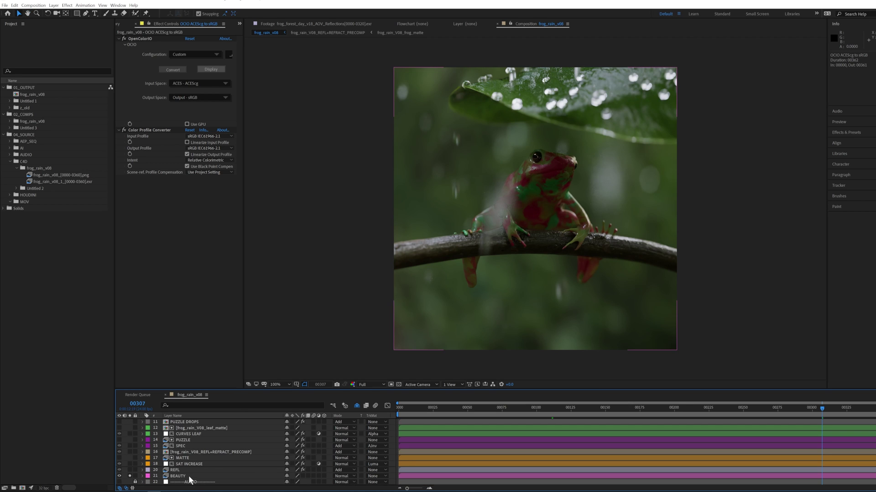
{"action": "left_click", "coordinate": [191, 476]}
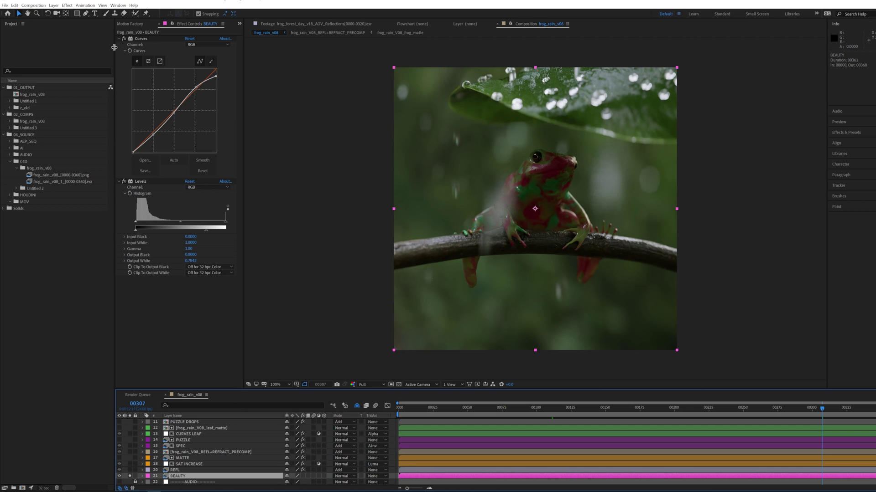
{"action": "left_click", "coordinate": [352, 344]}
Solo REFL and set its EXtractoR to pull the Reflections EXR channels.
{"action": "left_click", "coordinate": [179, 470]}
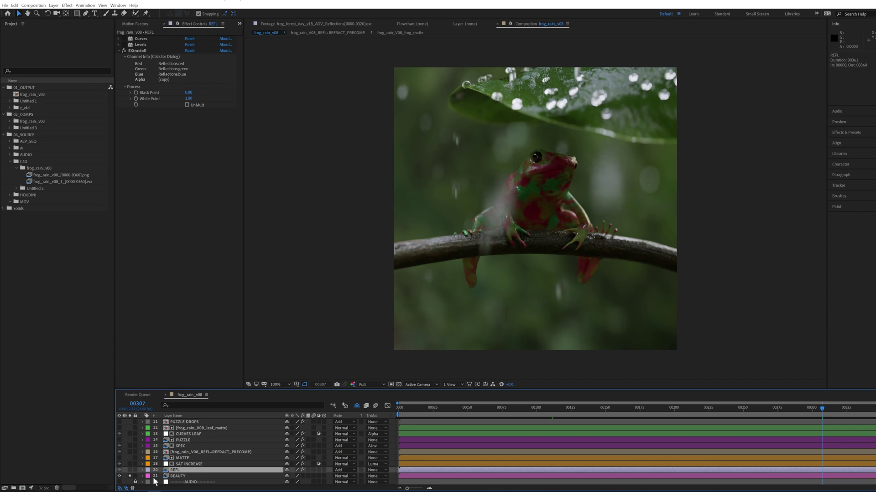
{"action": "left_click", "coordinate": [129, 470], "text": "alt"}
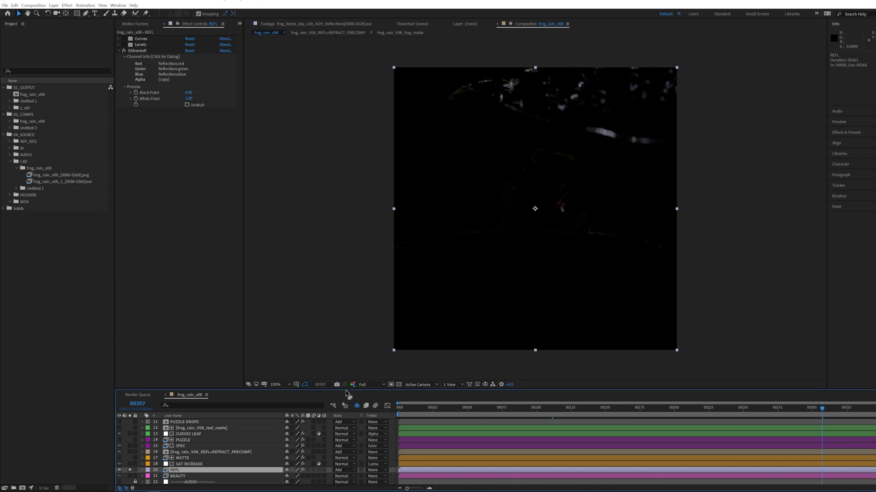
{"action": "left_click", "coordinate": [167, 71]}
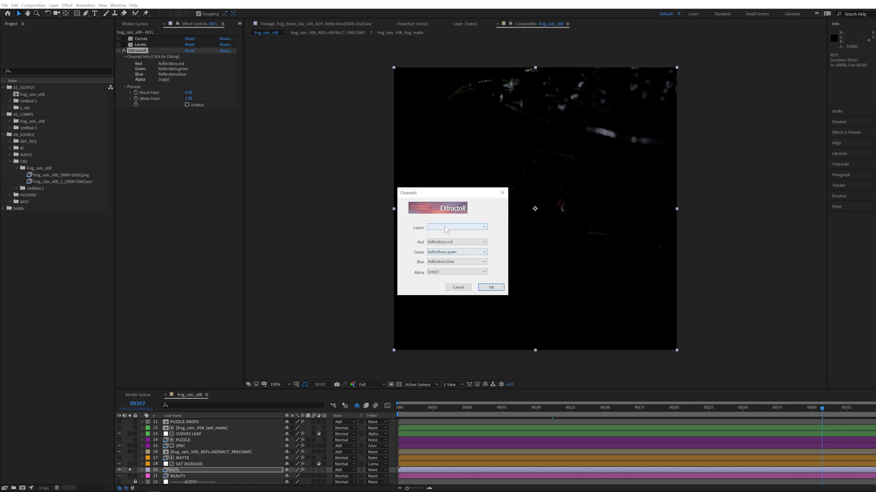
{"action": "left_click", "coordinate": [444, 227]}
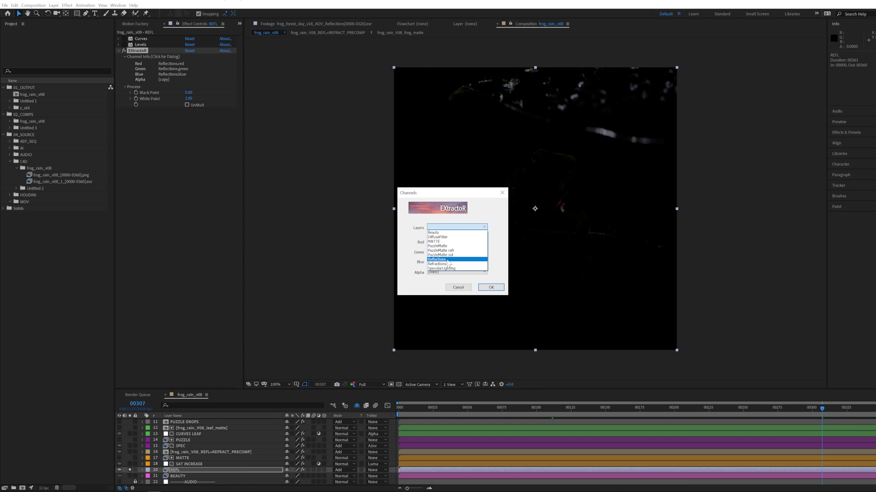
{"action": "left_click", "coordinate": [447, 260]}
{"action": "left_click", "coordinate": [491, 288]}
Adjust the REFL layer's opacity, then undo the change.
{"action": "left_click", "coordinate": [221, 472]}
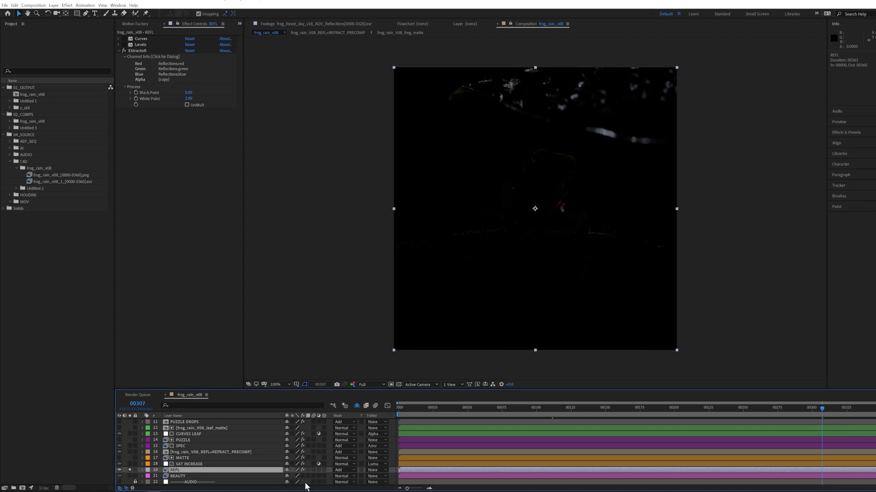
{"action": "key", "text": "t"}
{"action": "left_click_drag", "start_coordinate": [464, 473], "coordinate": [655, 185]}
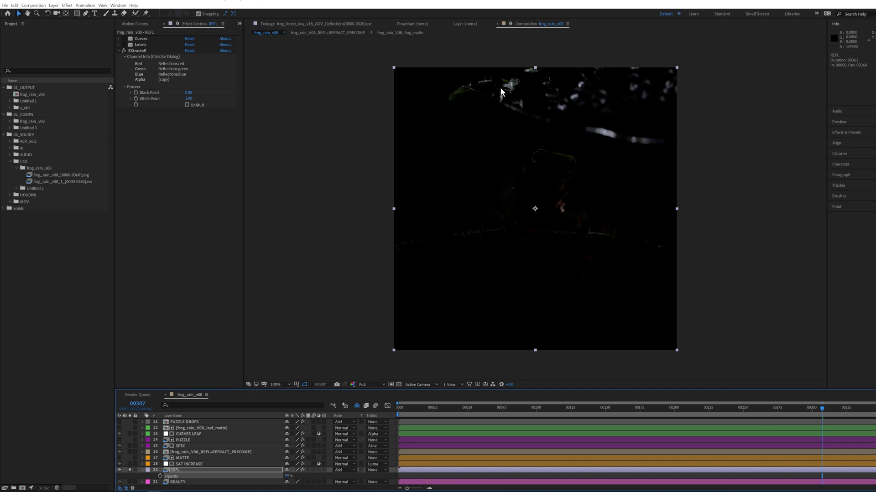
{"action": "key", "text": "ctrl+z"}
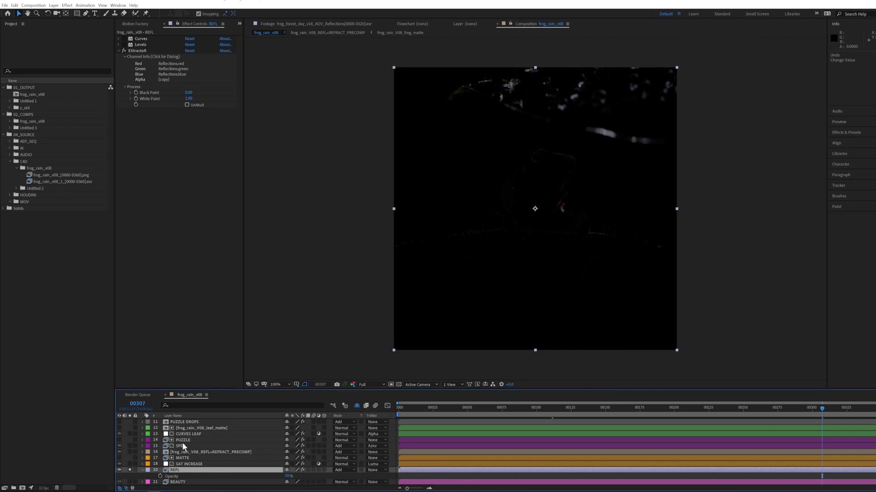
Set SPEC's track matte to None and solo it, trying 100% opacity before reverting to 30%.
{"action": "left_click", "coordinate": [188, 446]}
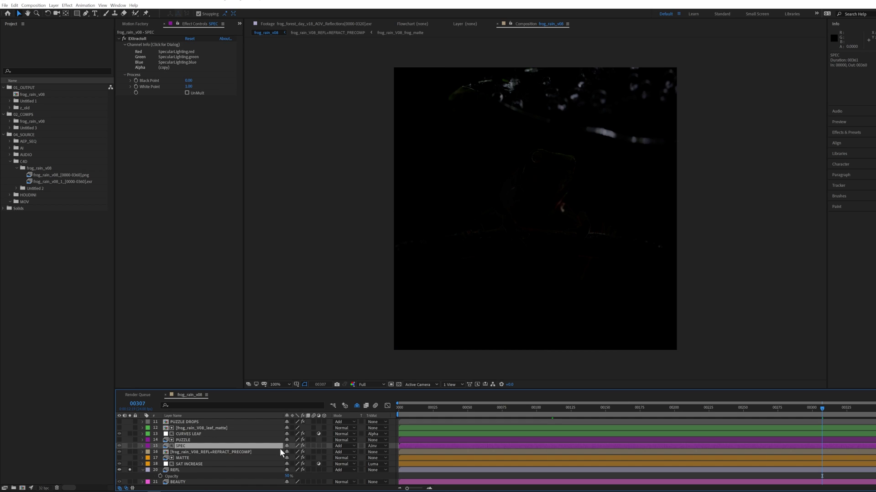
{"action": "left_click", "coordinate": [377, 446]}
{"action": "left_click", "coordinate": [380, 452]}
{"action": "left_click", "coordinate": [129, 446], "text": "alt"}
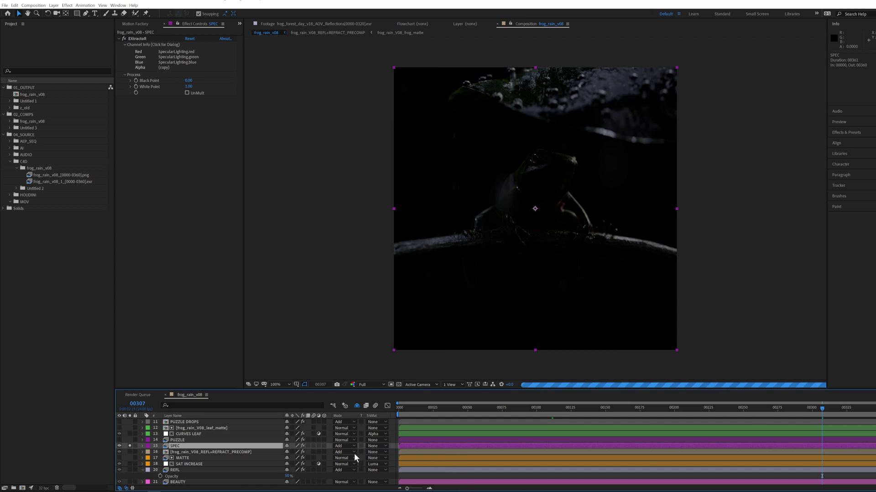
{"action": "key", "text": "t"}
{"action": "left_click", "coordinate": [286, 452]}
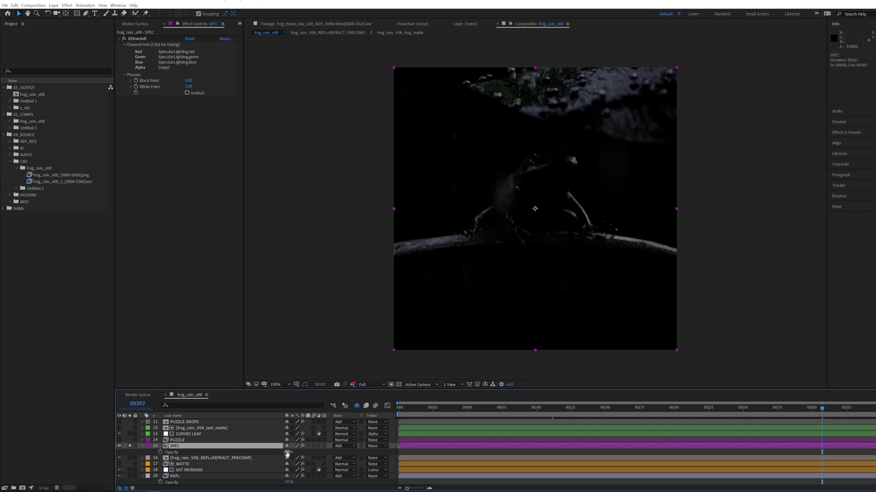
{"action": "type", "text": "100"}
{"action": "key", "text": "Return"}
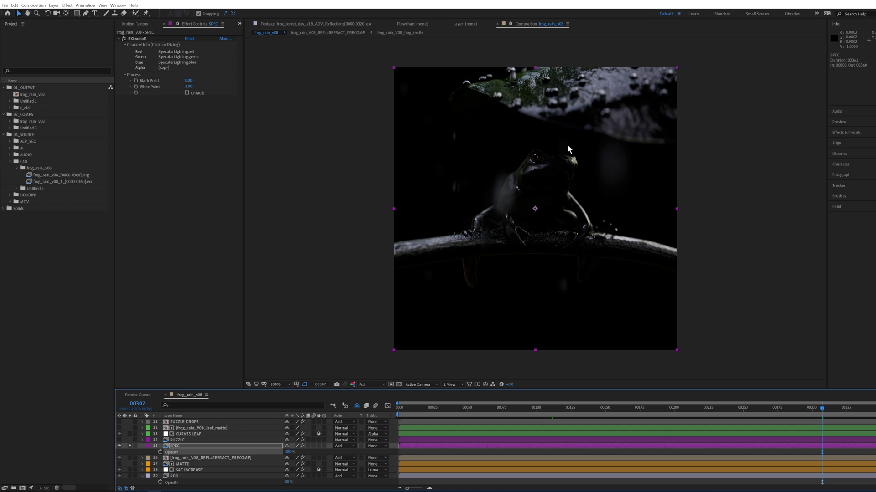
{"action": "key", "text": "ctrl+z"}
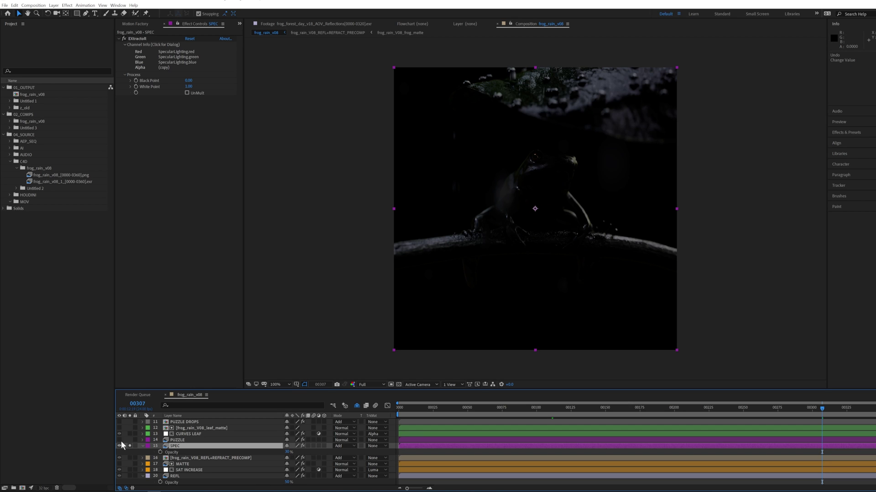
Check the PUZZLE matte solo, then set SPEC's track matte to Alpha Matte 'PUZZLE'.
{"action": "left_click", "coordinate": [130, 440]}
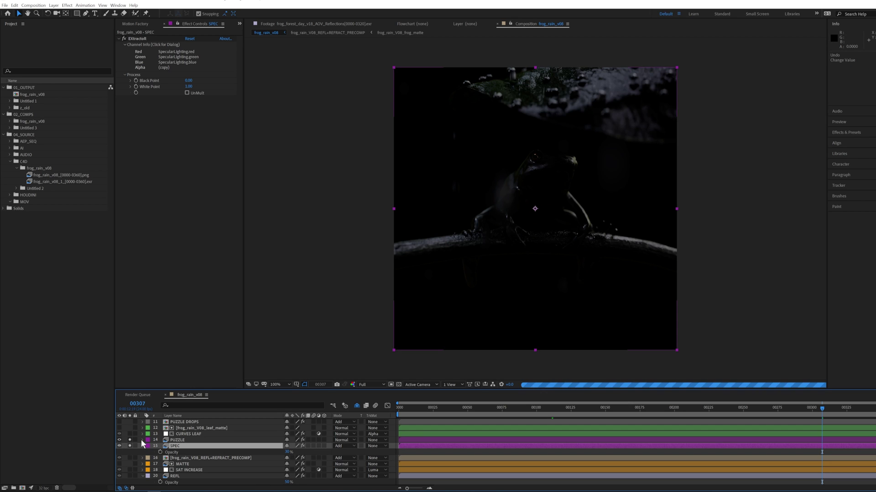
{"action": "left_click", "coordinate": [183, 440]}
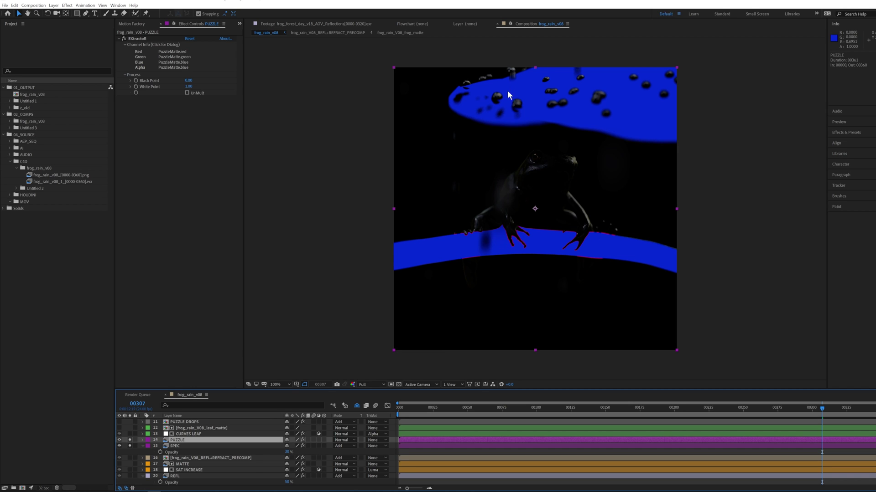
{"action": "left_click", "coordinate": [119, 440]}
{"action": "left_click", "coordinate": [372, 447]}
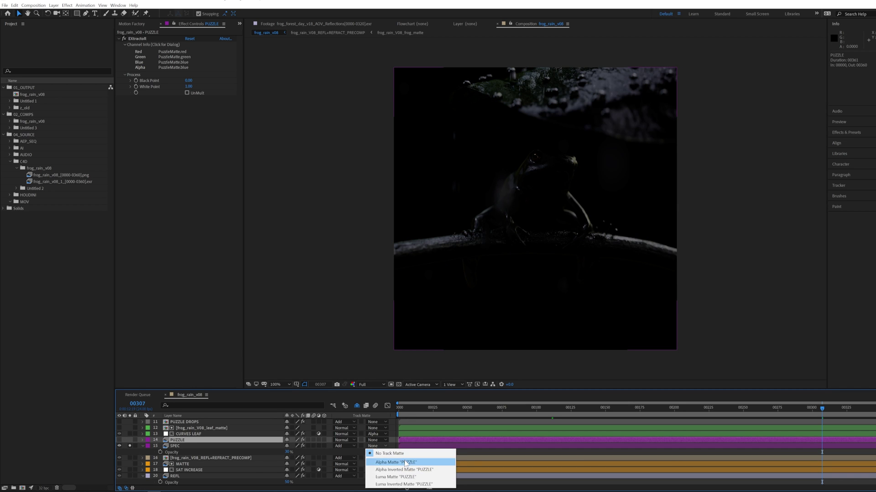
{"action": "left_click", "coordinate": [396, 463]}
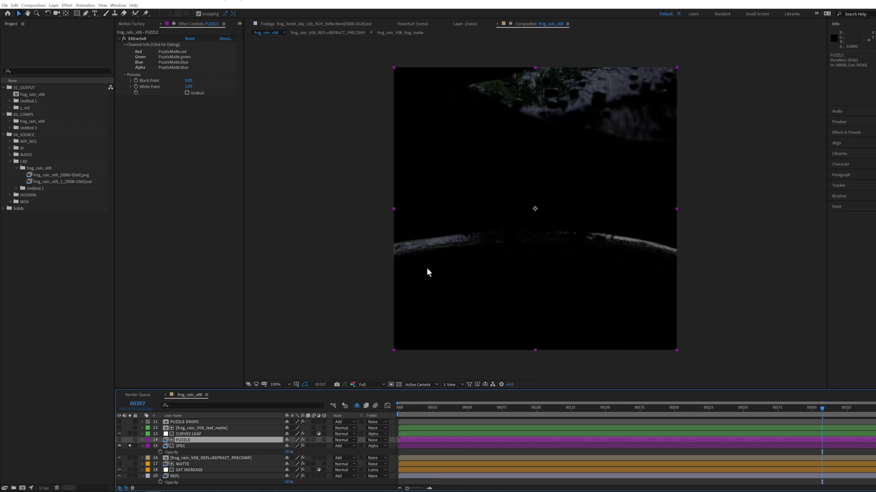
Collapse the SPEC and REFL layers and solo BEAUTY to show the full-colour frog.
{"action": "left_click", "coordinate": [132, 477]}
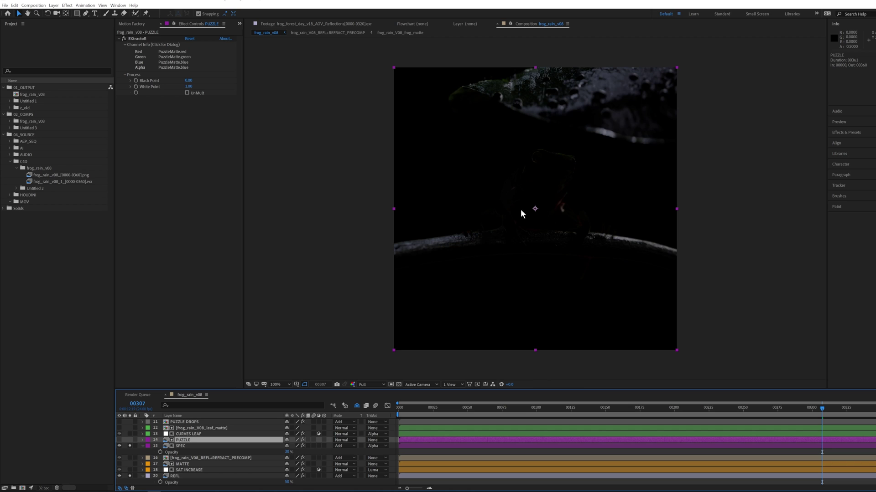
{"action": "left_click", "coordinate": [142, 447]}
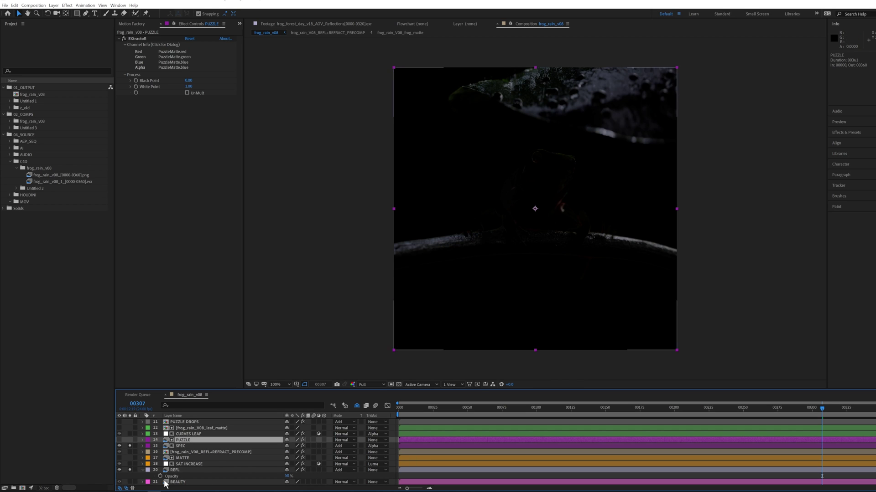
{"action": "left_click", "coordinate": [142, 470]}
{"action": "left_click", "coordinate": [129, 476]}
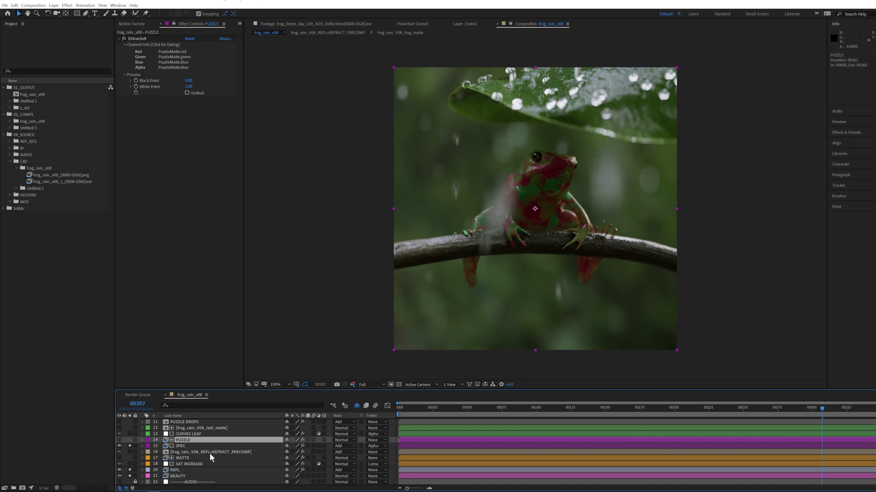
Show and solo the frog_rain_V08_leaf_matte layer to inspect the blue leaf matte.
{"action": "key", "text": "h"}
{"action": "left_click_drag", "start_coordinate": [227, 444], "coordinate": [245, 469]}
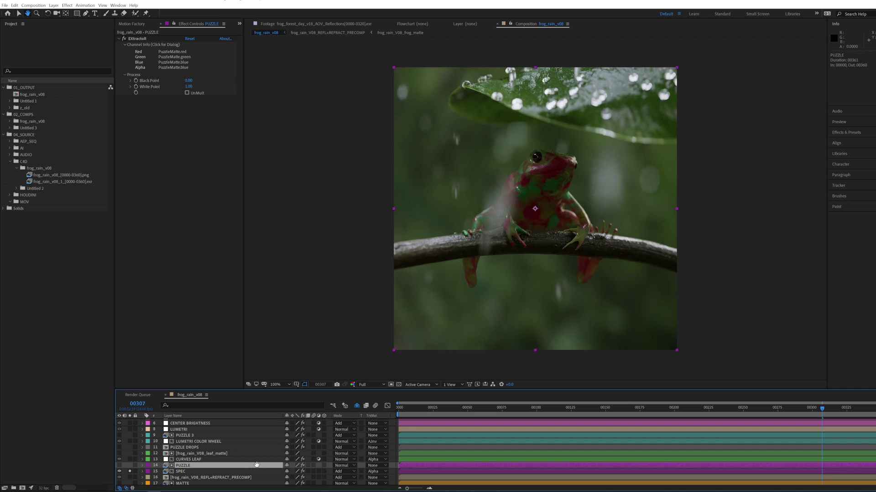
{"action": "key", "text": "v"}
{"action": "left_click_drag", "start_coordinate": [162, 452], "coordinate": [157, 458]}
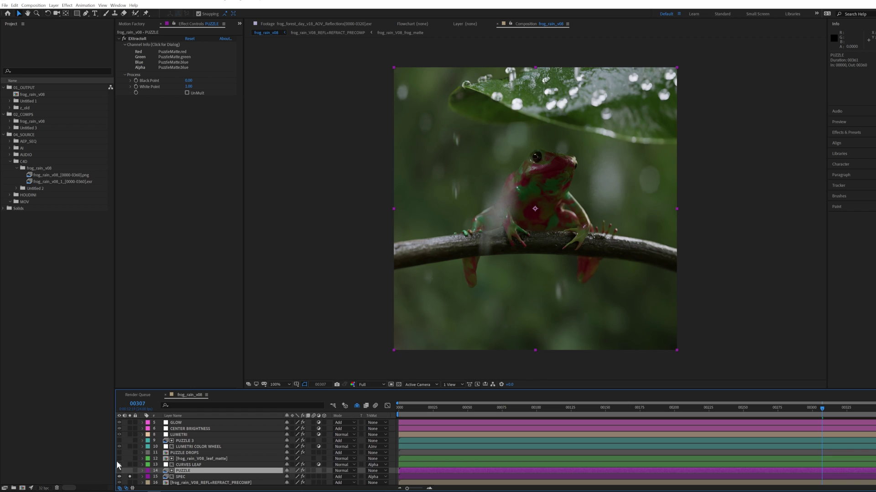
{"action": "left_click", "coordinate": [119, 459]}
{"action": "left_click", "coordinate": [130, 459]}
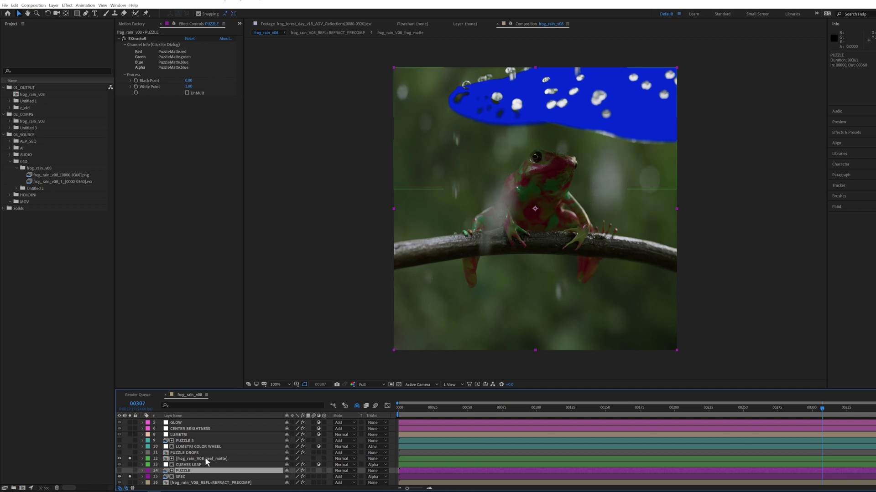
{"action": "left_click", "coordinate": [204, 458]}
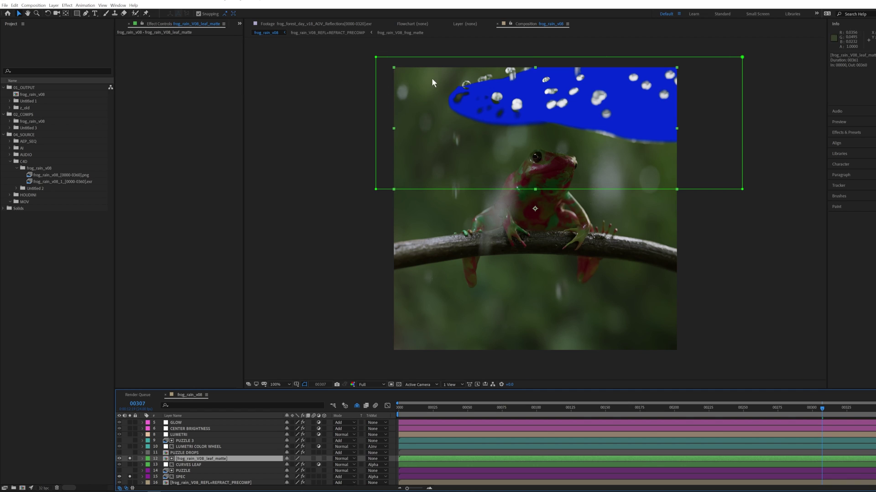
Hide and unsolo the leaf matte, then show and solo the CURVES LEAF layer.
{"action": "left_click", "coordinate": [119, 459]}
{"action": "left_click", "coordinate": [130, 459]}
{"action": "left_click", "coordinate": [119, 465]}
{"action": "left_click", "coordinate": [130, 464]}
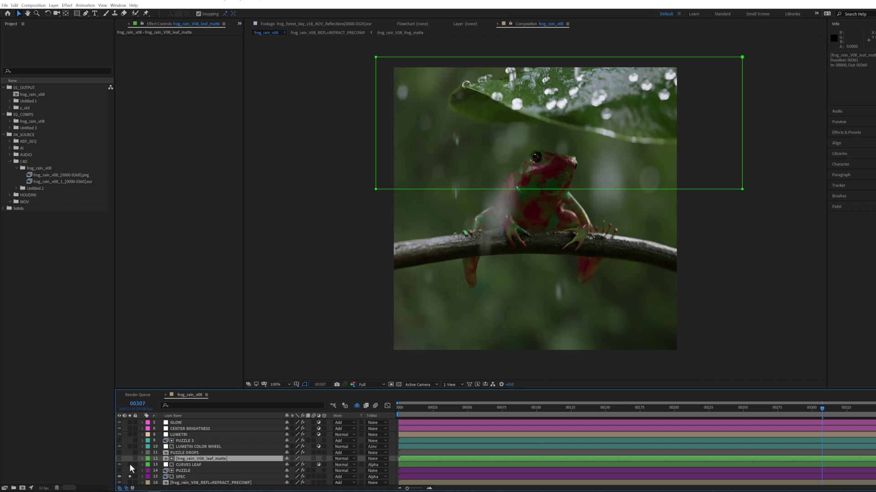
{"action": "left_click", "coordinate": [329, 331]}
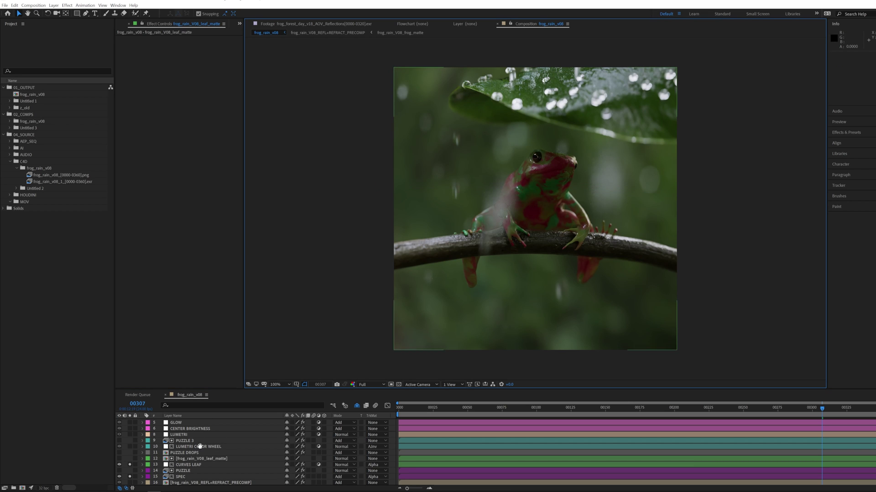
Solo the PUZZLE 3 layer to view the red frog mask, then hide and unsolo it.
{"action": "scroll", "coordinate": [220, 439], "scroll_direction": "up", "scroll_amount": 3}
{"action": "key", "text": "h"}
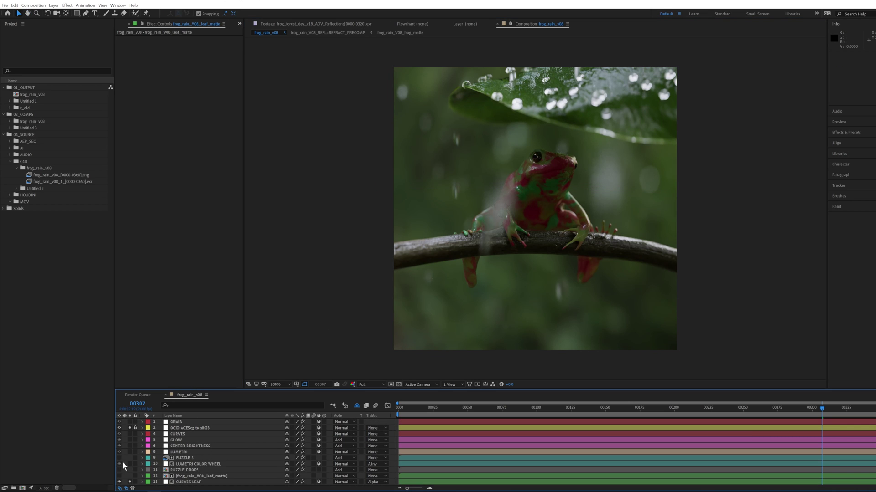
{"action": "left_click", "coordinate": [183, 458]}
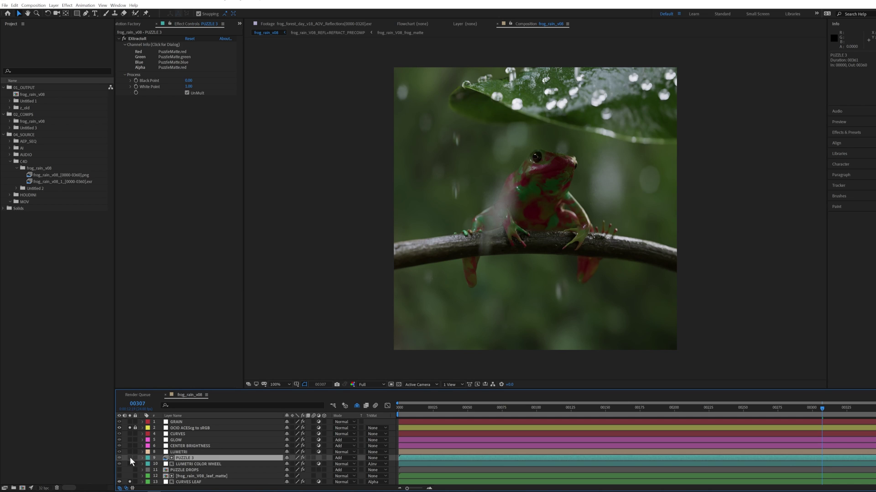
{"action": "left_click", "coordinate": [130, 458]}
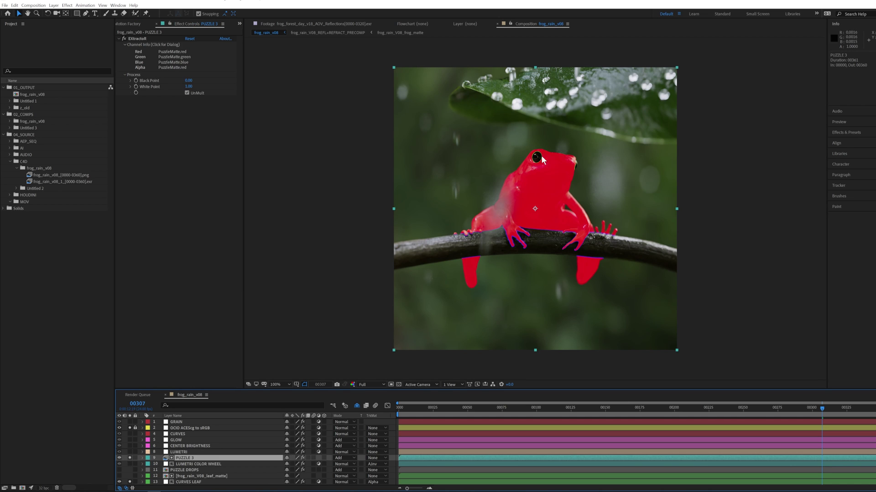
{"action": "left_click", "coordinate": [200, 463]}
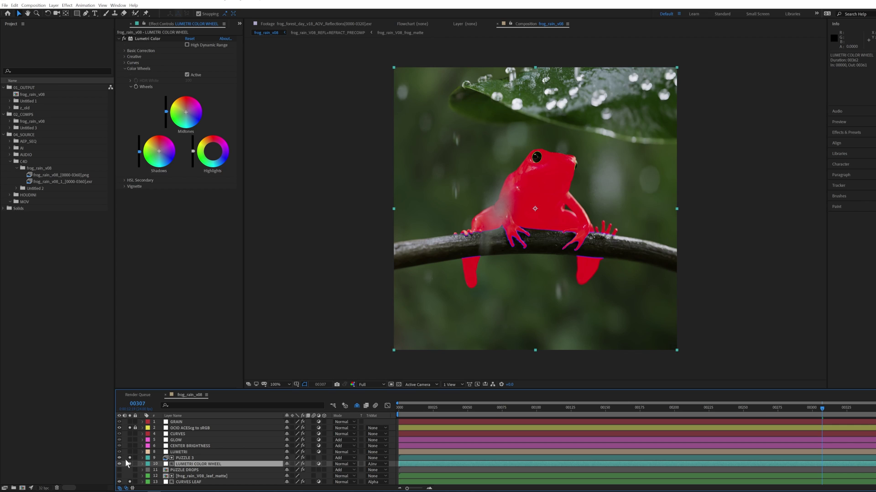
{"action": "left_click", "coordinate": [119, 458]}
{"action": "left_click", "coordinate": [129, 458]}
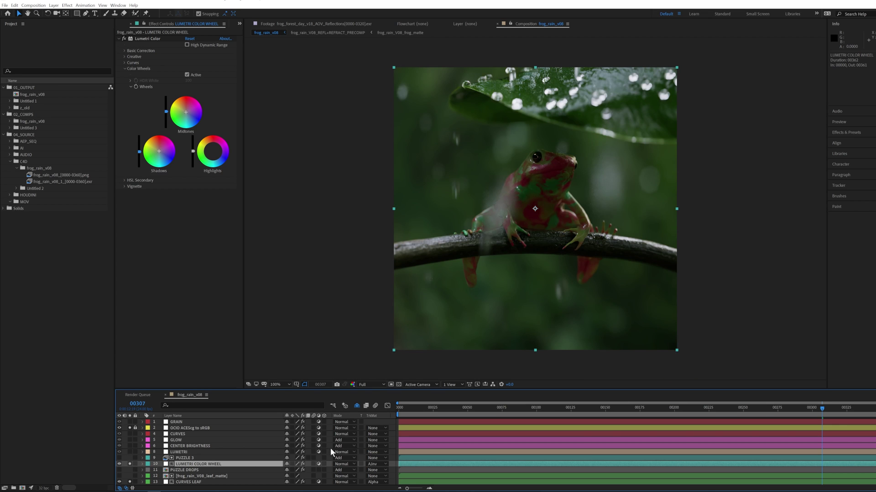
Toggle LUMETRI COLOR WHEEL solo repeatedly to compare the grade, leaving it soloed.
{"action": "left_click", "coordinate": [131, 463]}
{"action": "left_click", "coordinate": [130, 462]}
{"action": "left_click", "coordinate": [129, 463]}
{"action": "left_click", "coordinate": [130, 463]}
{"action": "left_click", "coordinate": [129, 462]}
{"action": "left_click", "coordinate": [129, 462]}
{"action": "left_click", "coordinate": [130, 462]}
{"action": "left_click", "coordinate": [129, 462]}
{"action": "left_click", "coordinate": [129, 462]}
{"action": "left_click", "coordinate": [130, 462]}
{"action": "left_click", "coordinate": [130, 462]}
{"action": "left_click", "coordinate": [131, 463]}
{"action": "left_click", "coordinate": [131, 462]}
Show the LUMETRI layer's Contrast 20.0 and RGB curve settings, then solo and unsolo it.
{"action": "left_click", "coordinate": [179, 452]}
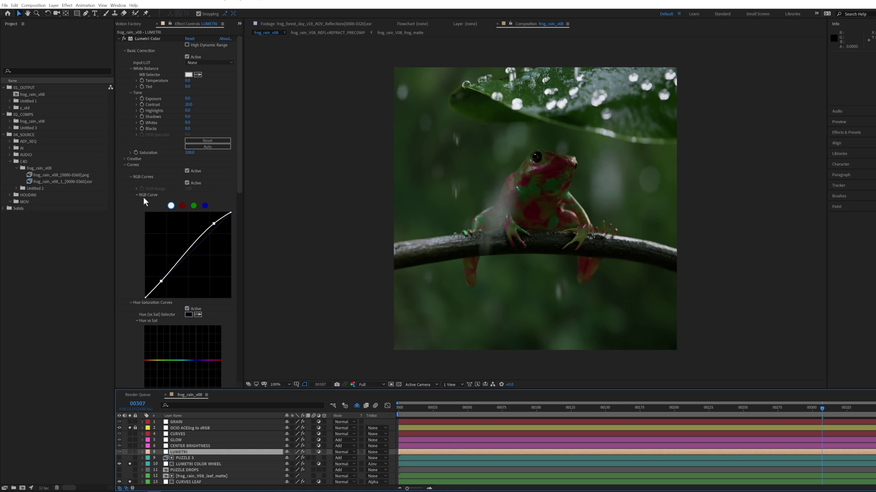
{"action": "key", "text": "ctrl+shift+a"}
{"action": "left_click", "coordinate": [130, 452]}
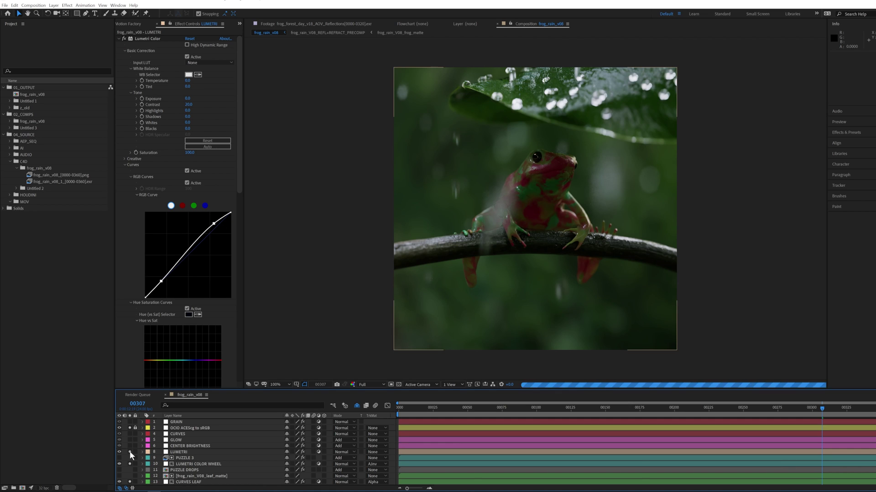
{"action": "left_click", "coordinate": [130, 452]}
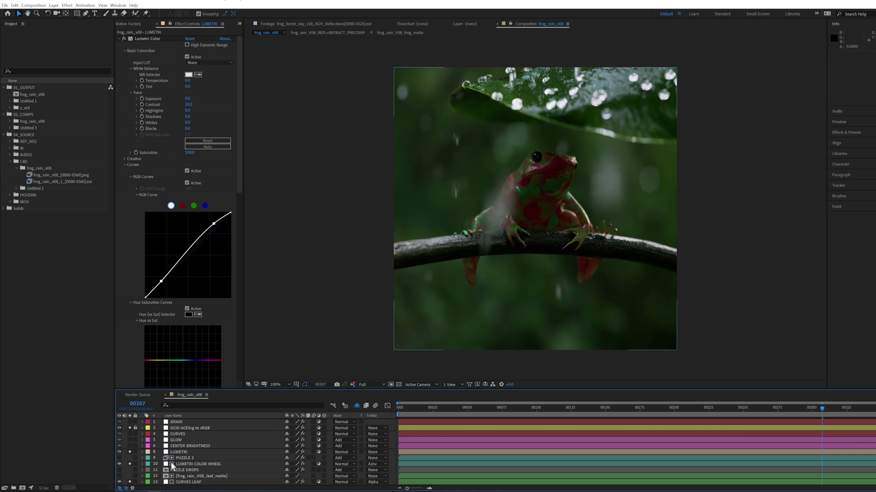
Select CENTER BRIGHTNESS to display its elliptical exposure mask outline.
{"action": "left_click", "coordinate": [189, 446]}
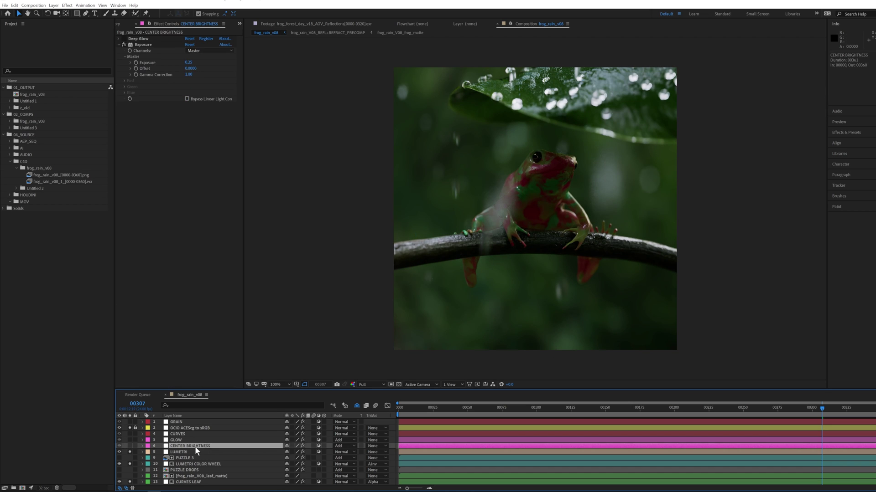
{"action": "left_click", "coordinate": [749, 220]}
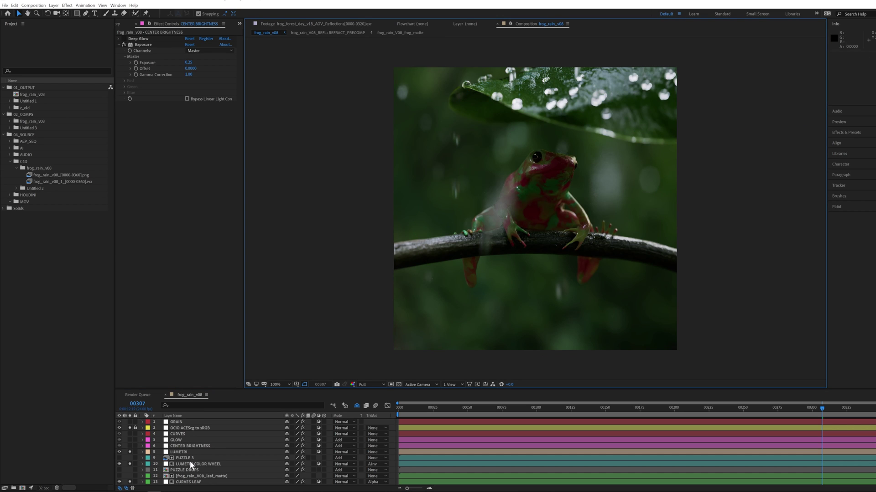
{"action": "left_click", "coordinate": [188, 445]}
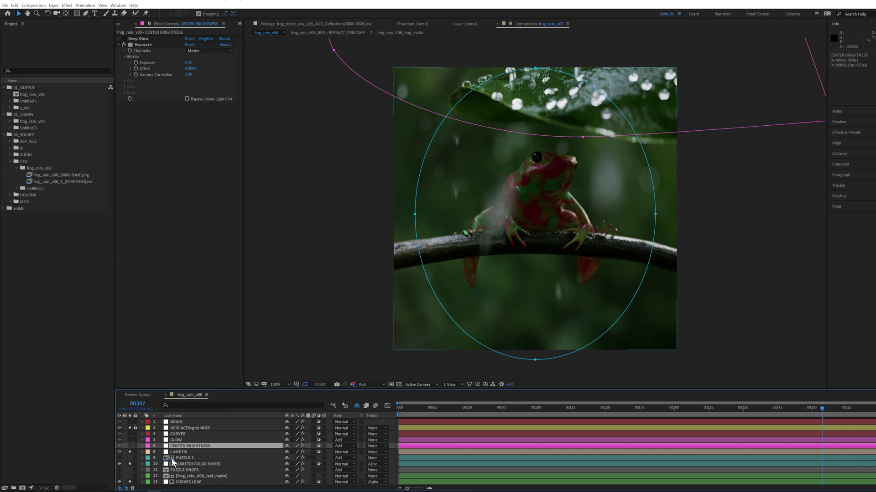
Unsolo LUMETRI, toggle CENTER BRIGHTNESS solo to compare brightness, then solo GLOW.
{"action": "left_click", "coordinate": [130, 451]}
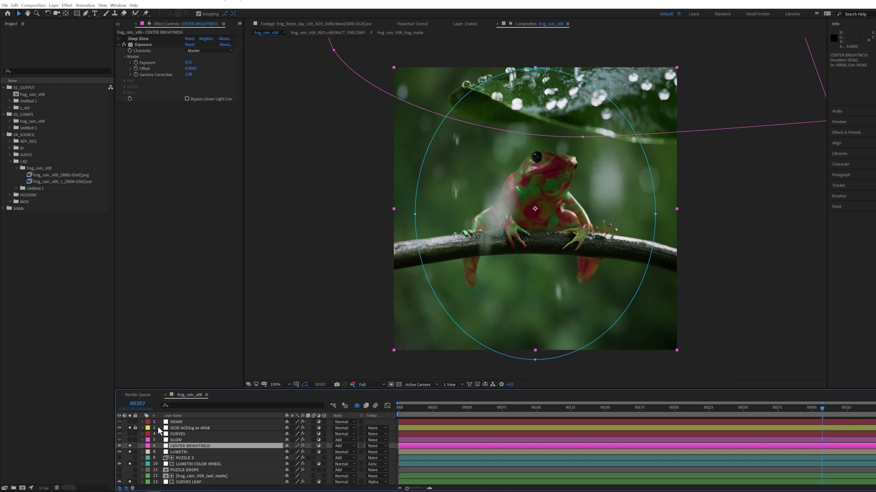
{"action": "left_click", "coordinate": [130, 445]}
{"action": "left_click", "coordinate": [129, 446]}
{"action": "left_click", "coordinate": [130, 445]}
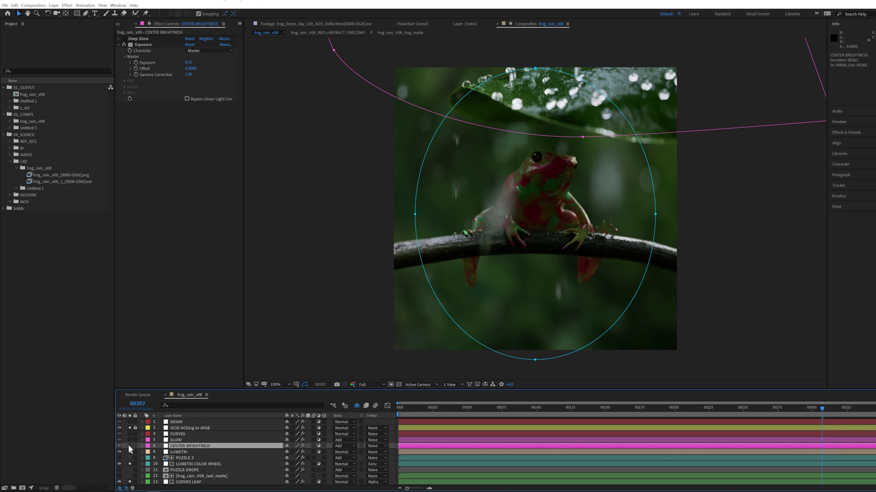
{"action": "left_click", "coordinate": [129, 445]}
{"action": "left_click", "coordinate": [342, 341]}
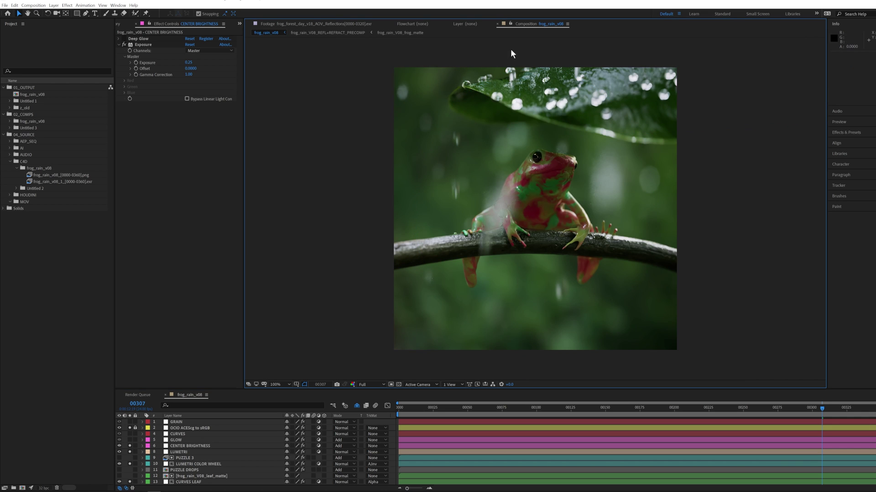
{"action": "left_click", "coordinate": [646, 311]}
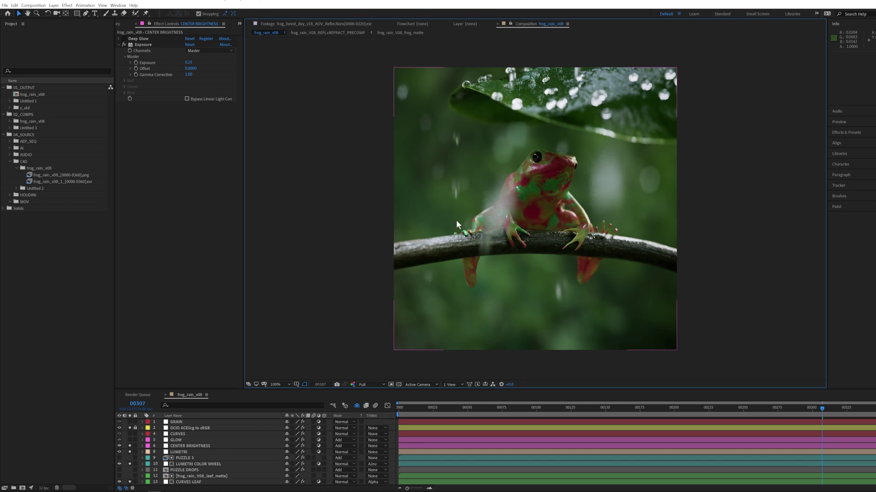
{"action": "left_click", "coordinate": [130, 440]}
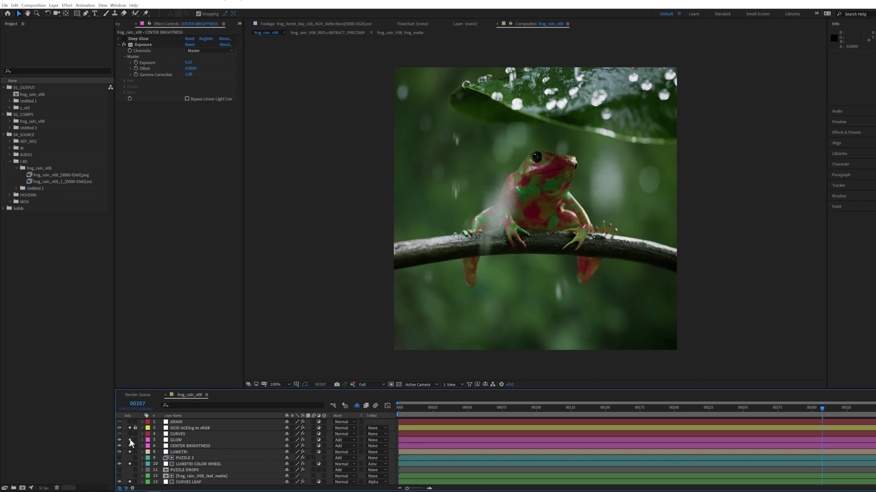
Select GLOW to review its Deep Glow settings: Radius 500, Exposure 0.06.
{"action": "left_click", "coordinate": [176, 440]}
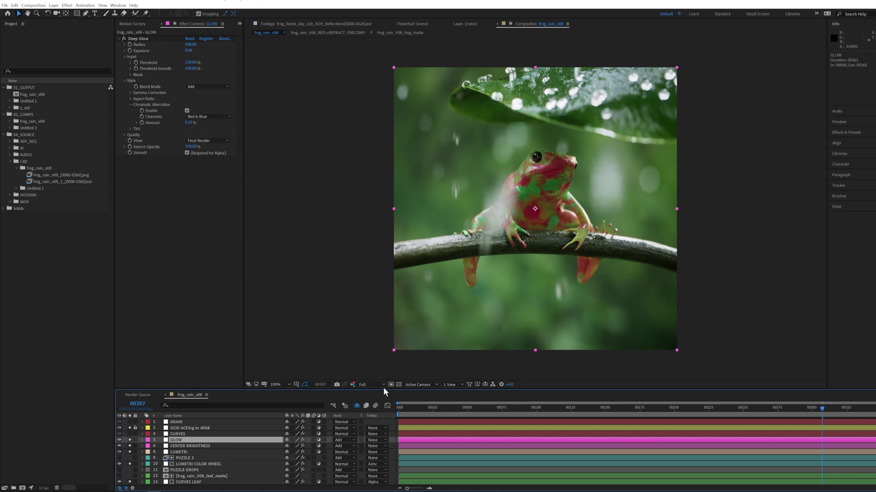
Turn BEAUTY's Levels and Curves corrections off and back on, leaving both active.
{"action": "scroll", "coordinate": [198, 445], "scroll_direction": "down", "scroll_amount": 5}
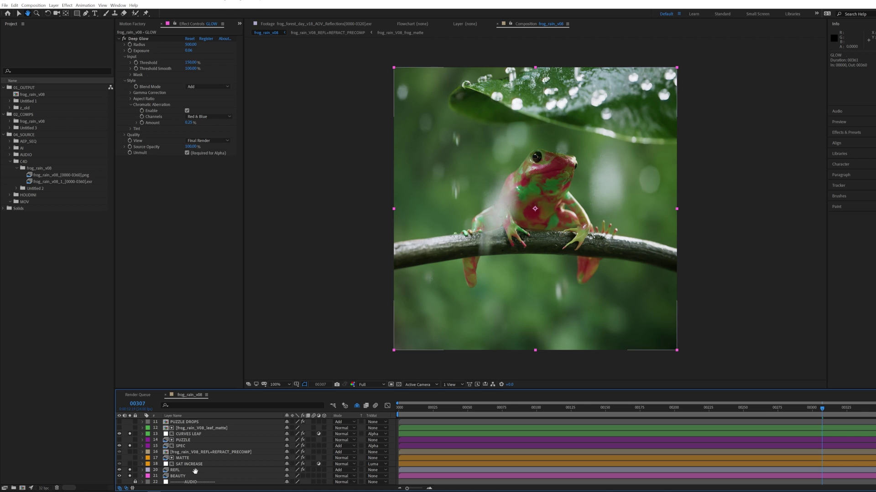
{"action": "left_click", "coordinate": [183, 476]}
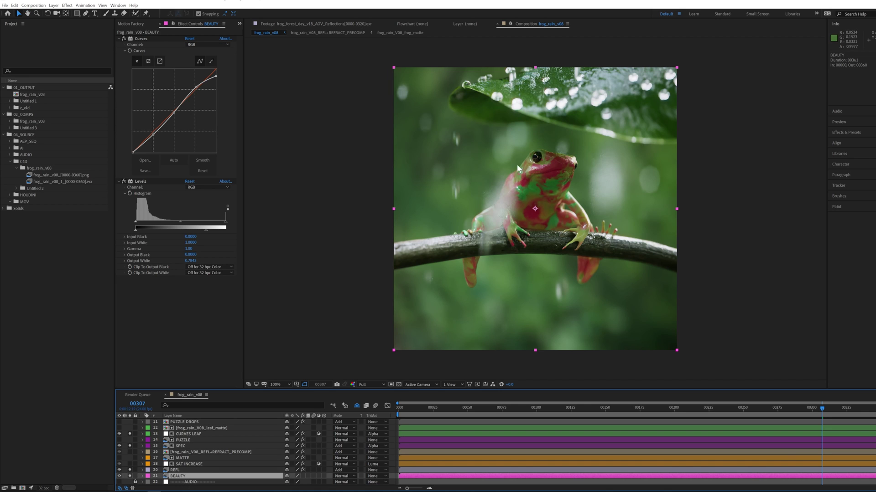
{"action": "left_click", "coordinate": [123, 182]}
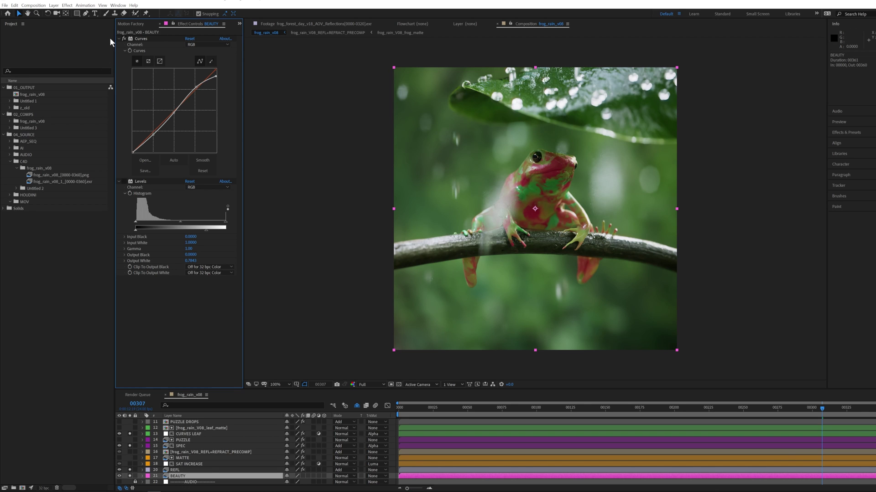
{"action": "left_click", "coordinate": [302, 481]}
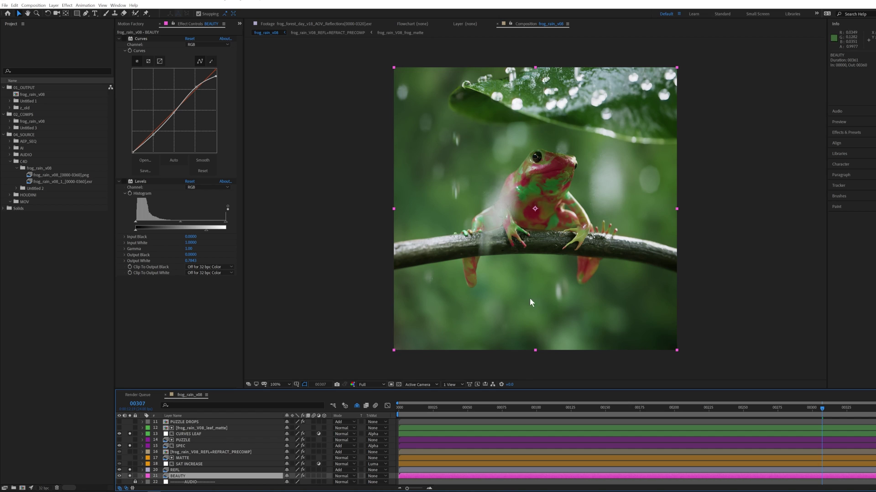
{"action": "left_click", "coordinate": [123, 38]}
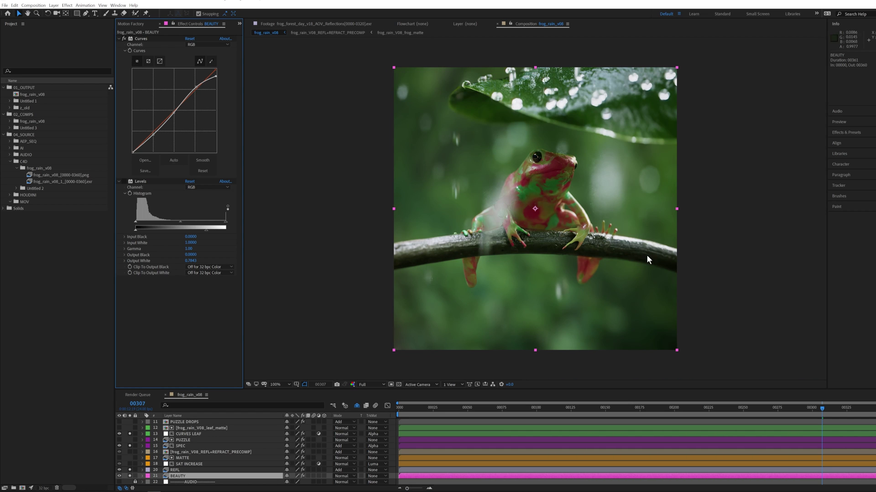
{"action": "left_click", "coordinate": [123, 181]}
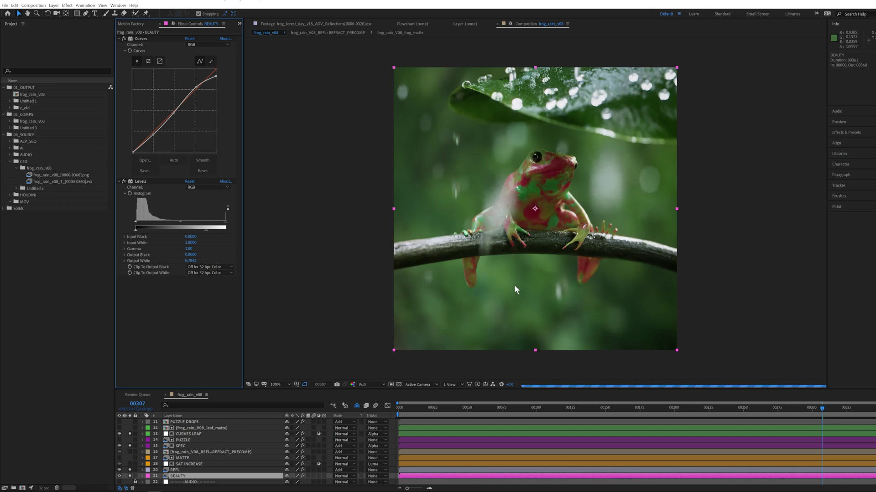
{"action": "scroll", "coordinate": [209, 456], "scroll_direction": "up", "scroll_amount": 2}
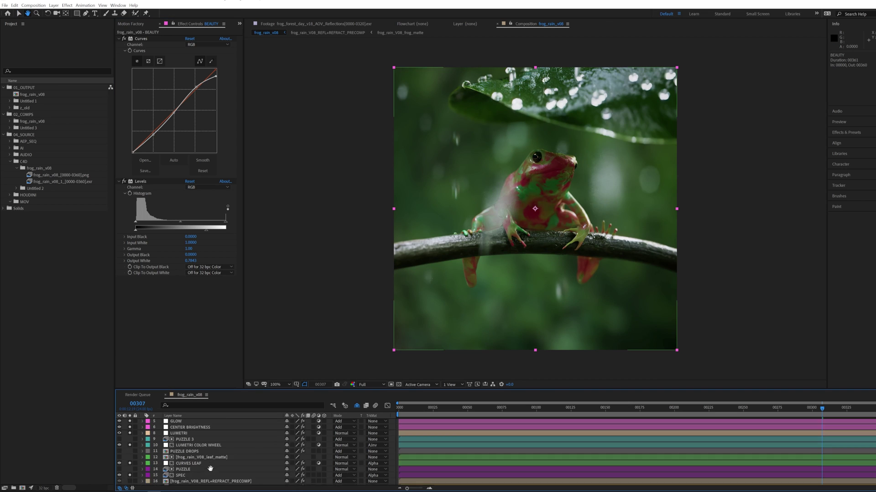
Preview the MATTE pass alone by showing and soloing it, then hide it and select SAT INCREASE.
{"action": "key", "text": "v"}
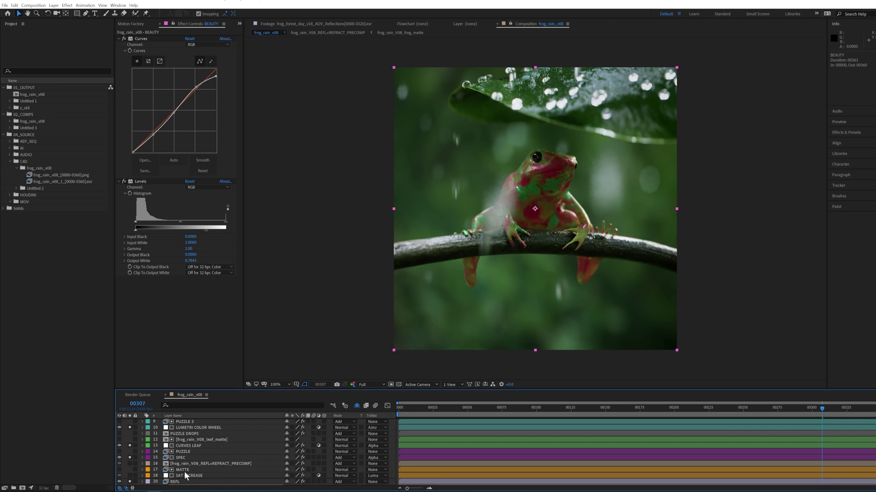
{"action": "left_click", "coordinate": [183, 471]}
{"action": "left_click", "coordinate": [119, 470]}
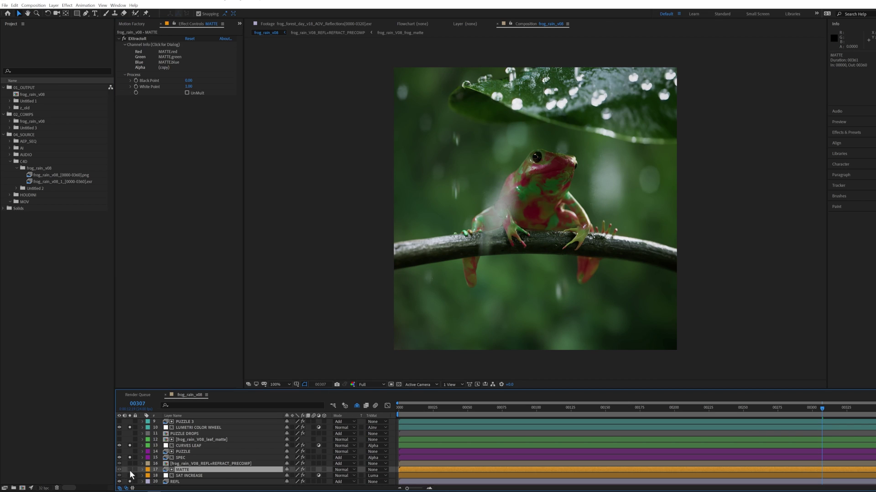
{"action": "left_click", "coordinate": [130, 469]}
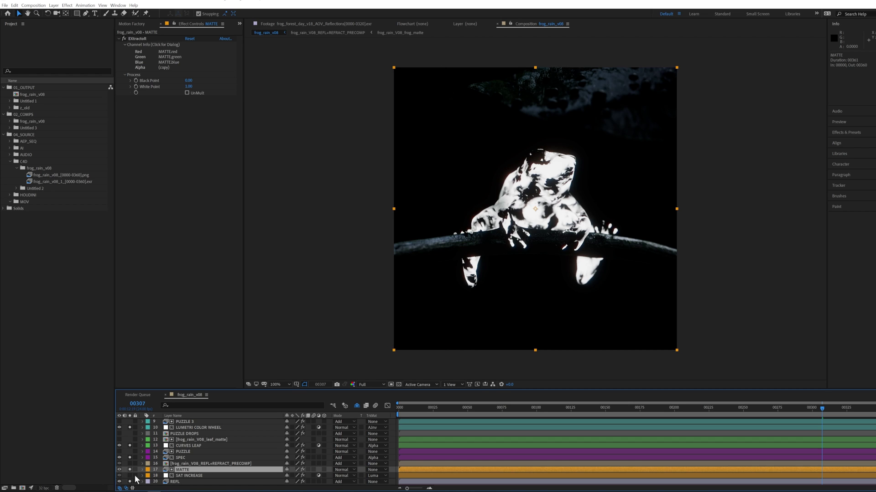
{"action": "left_click", "coordinate": [119, 470]}
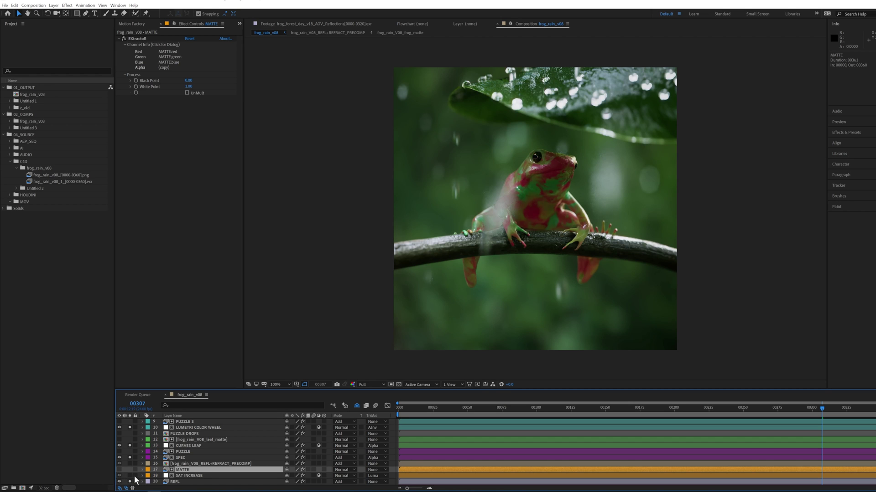
{"action": "left_click", "coordinate": [194, 476]}
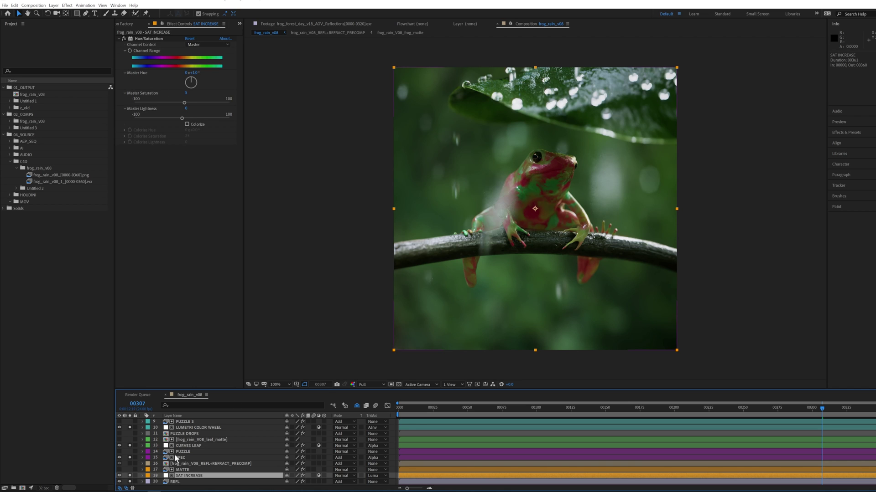
Open the REFL+REFRACT precomp and solo the raindrop refraction and frog layers.
{"action": "scroll", "coordinate": [174, 454], "scroll_direction": "up", "scroll_amount": 2}
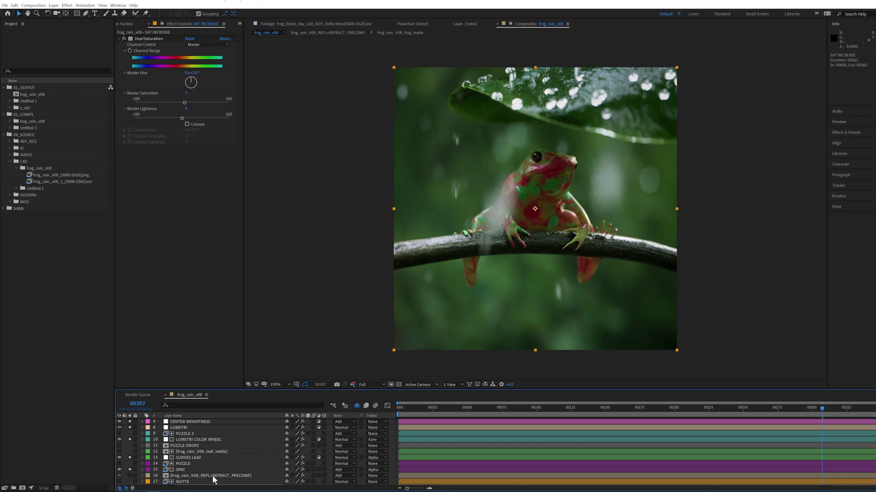
{"action": "double_click", "coordinate": [193, 477]}
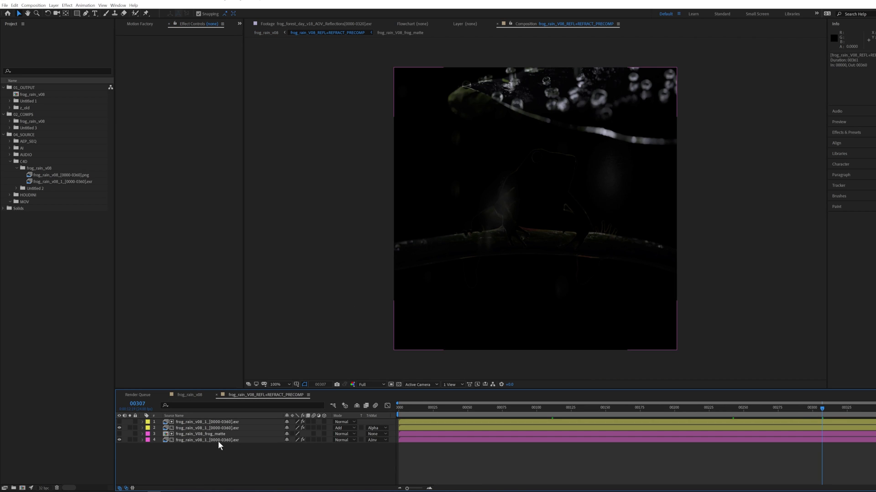
{"action": "left_click", "coordinate": [218, 428]}
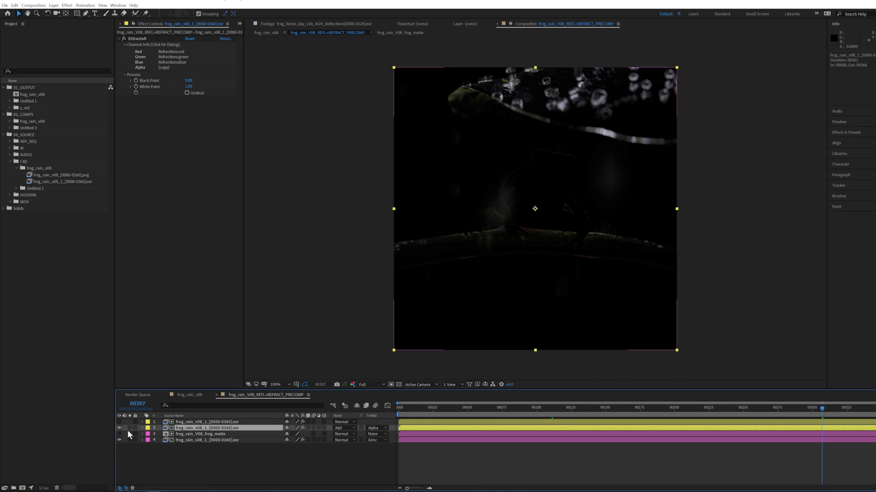
{"action": "left_click", "coordinate": [130, 428]}
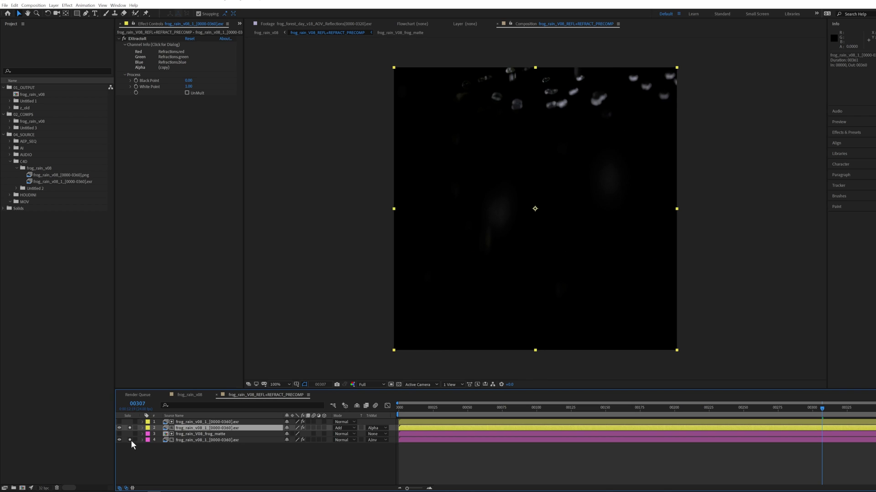
{"action": "left_click", "coordinate": [130, 440]}
{"action": "left_click", "coordinate": [181, 440]}
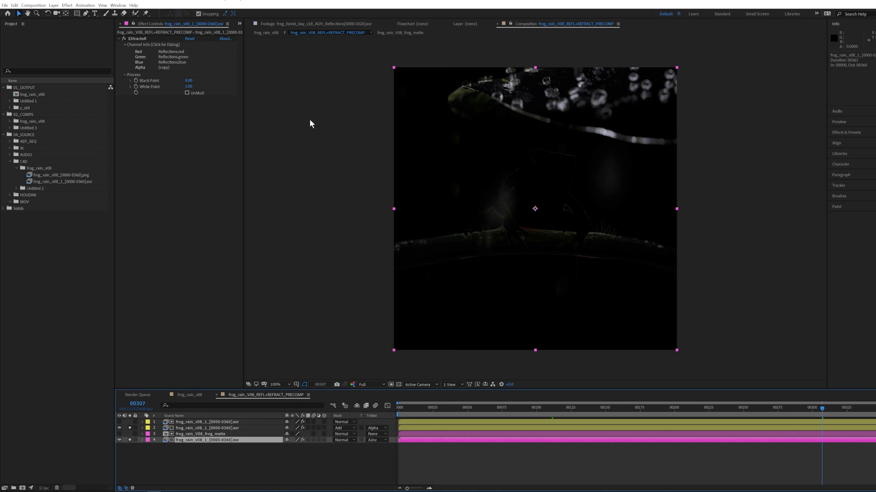
{"action": "left_click", "coordinate": [129, 428]}
Solo the green reflections layer, then hide the reflections and isolate the red frog matte.
{"action": "left_click", "coordinate": [129, 422]}
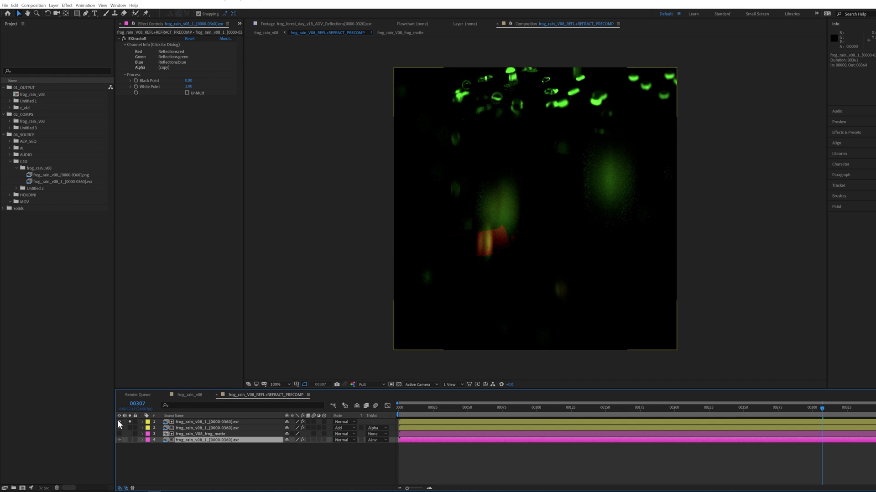
{"action": "left_click_drag", "start_coordinate": [119, 422], "coordinate": [128, 427]}
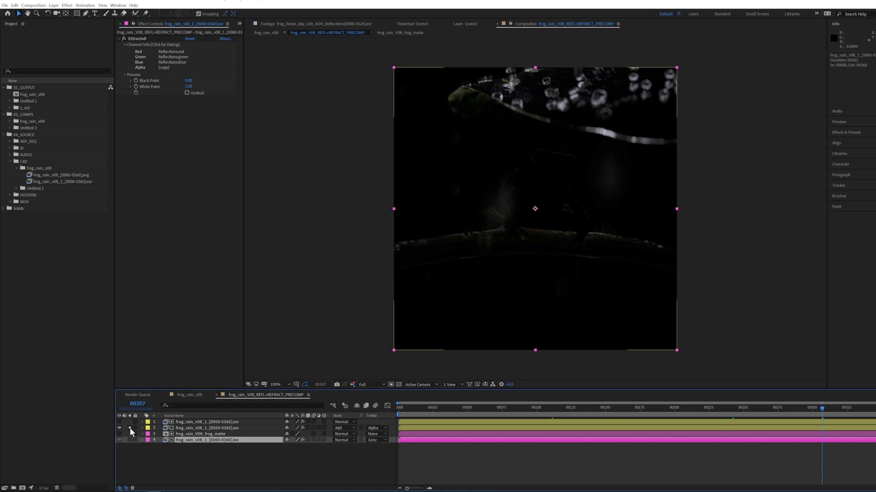
{"action": "left_click", "coordinate": [119, 434]}
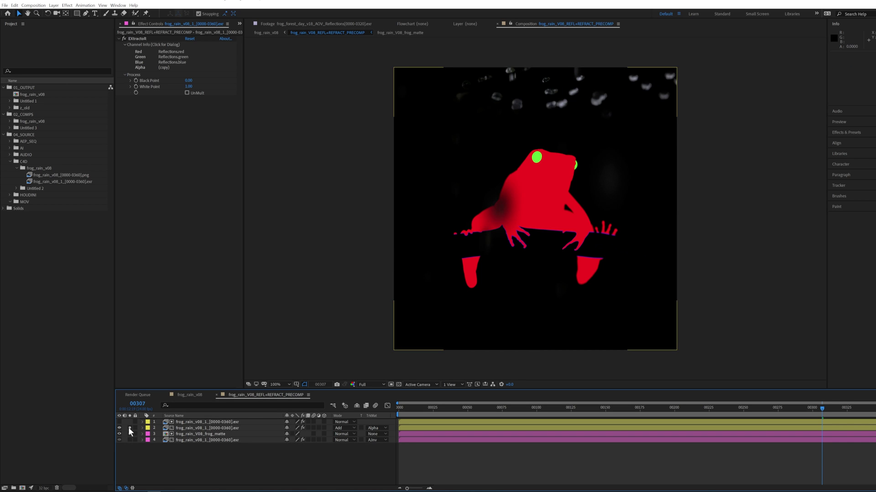
{"action": "left_click", "coordinate": [130, 433]}
{"action": "left_click", "coordinate": [118, 440]}
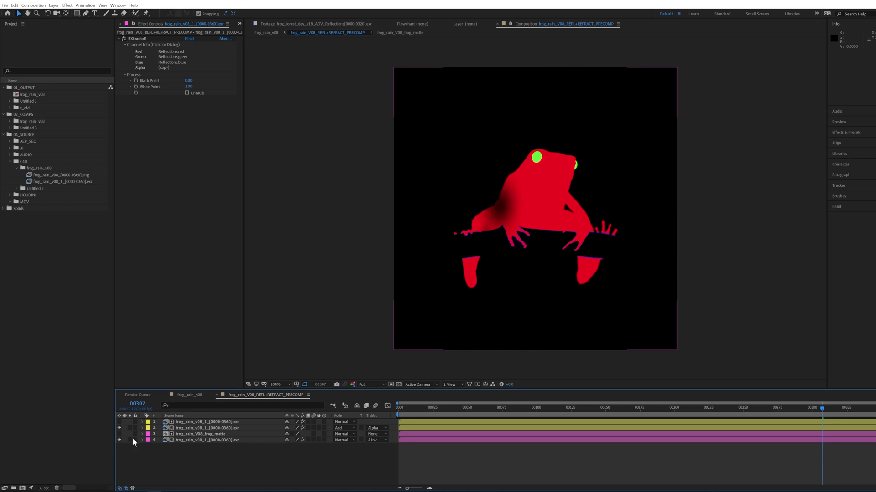
{"action": "left_click", "coordinate": [194, 395]}
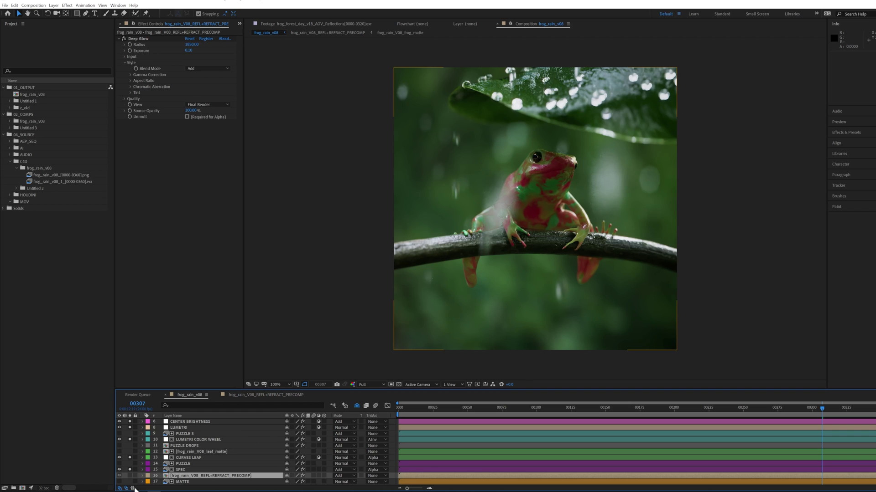
{"action": "left_click", "coordinate": [130, 475]}
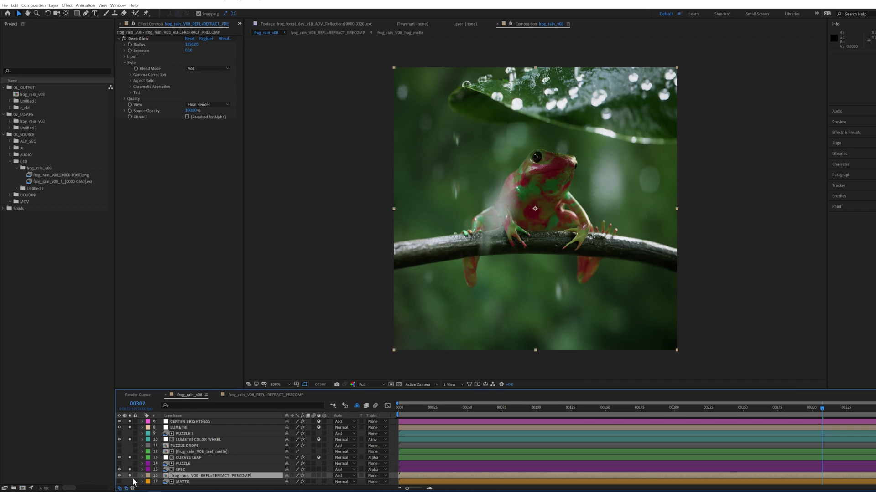
{"action": "left_click", "coordinate": [201, 479]}
{"action": "left_click", "coordinate": [123, 39]}
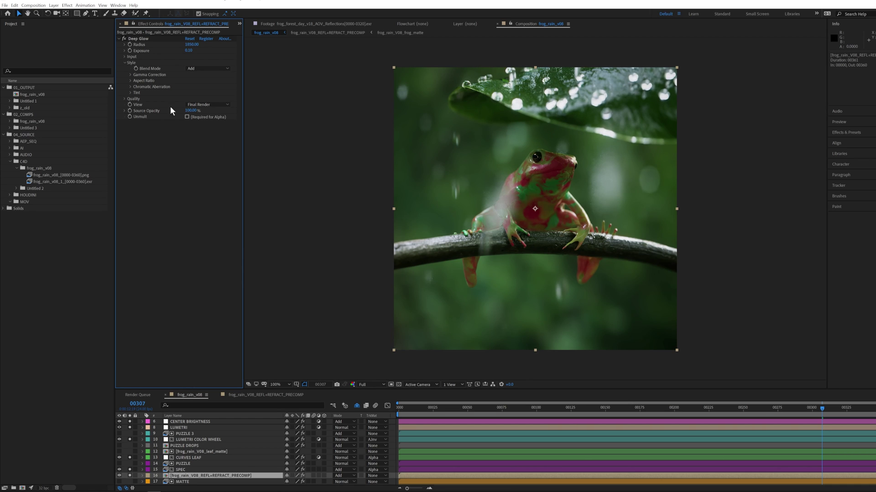
{"action": "scroll", "coordinate": [166, 429], "scroll_direction": "down", "scroll_amount": 3}
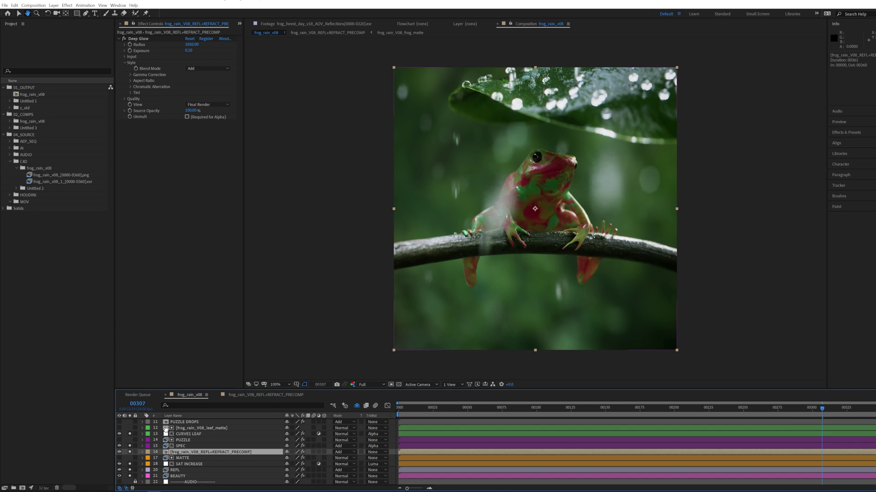
{"action": "scroll", "coordinate": [166, 429], "scroll_direction": "up", "scroll_amount": 5}
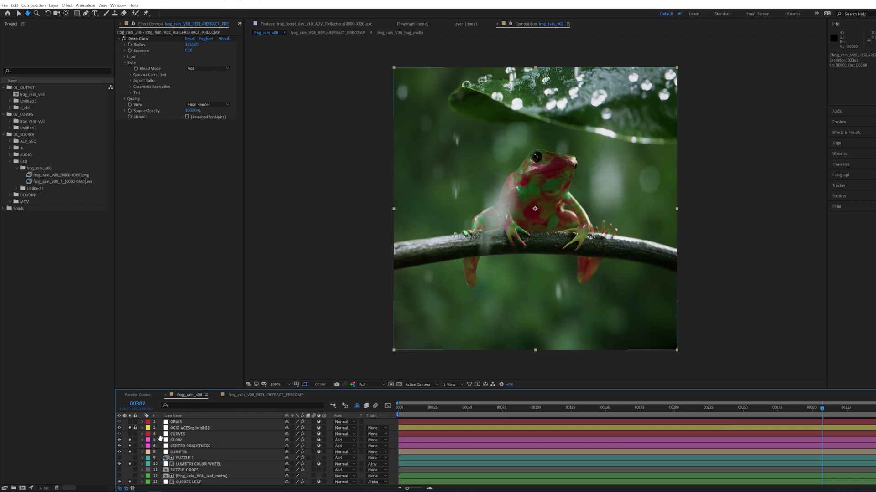
{"action": "key", "text": "v"}
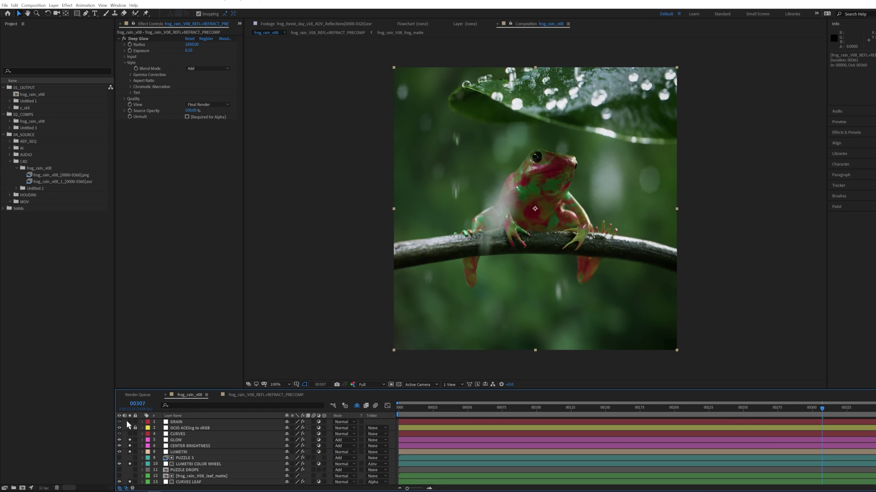
Inspect the CURVES layer's Mask 2, then select GRAIN to show its Renoiser settings.
{"action": "left_click", "coordinate": [185, 434]}
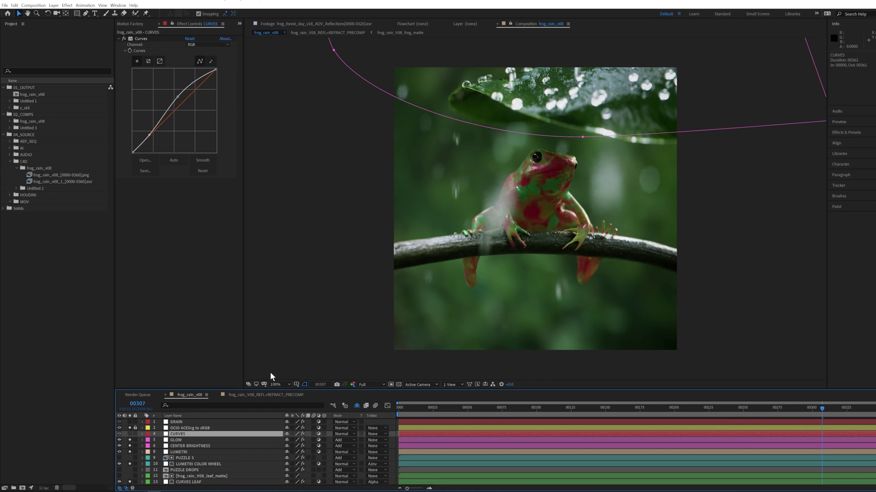
{"action": "key", "text": "m"}
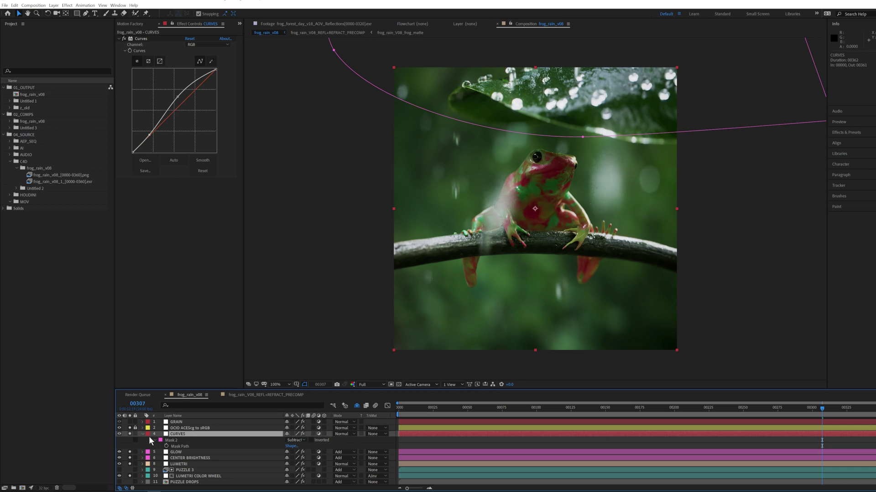
{"action": "left_click", "coordinate": [143, 434]}
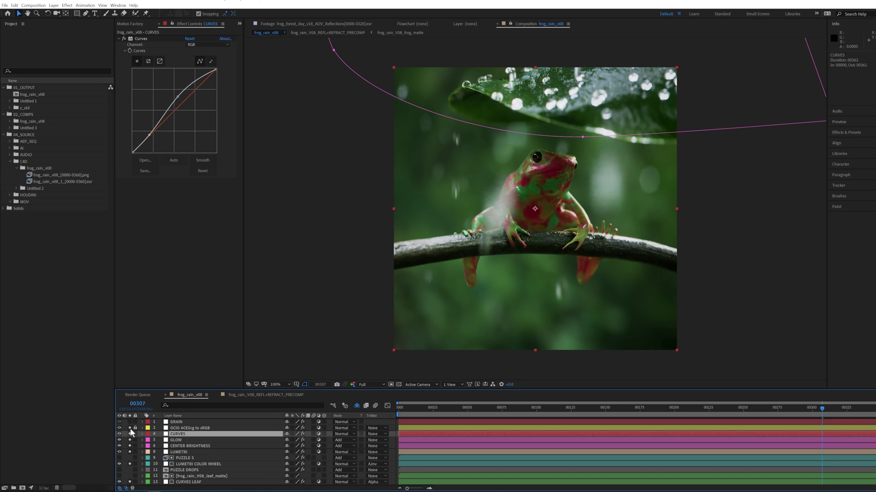
{"action": "scroll", "coordinate": [139, 479], "scroll_direction": "down", "scroll_amount": 5}
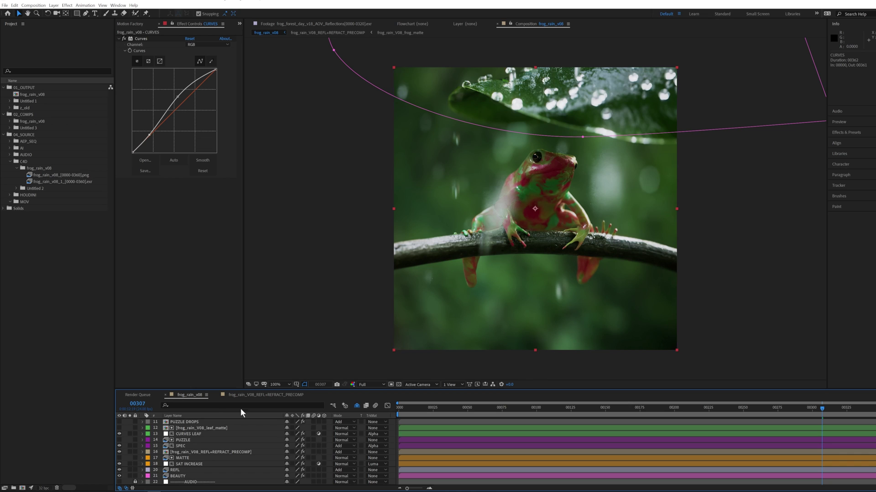
{"action": "scroll", "coordinate": [214, 451], "scroll_direction": "up", "scroll_amount": 5}
{"action": "left_click", "coordinate": [208, 436]}
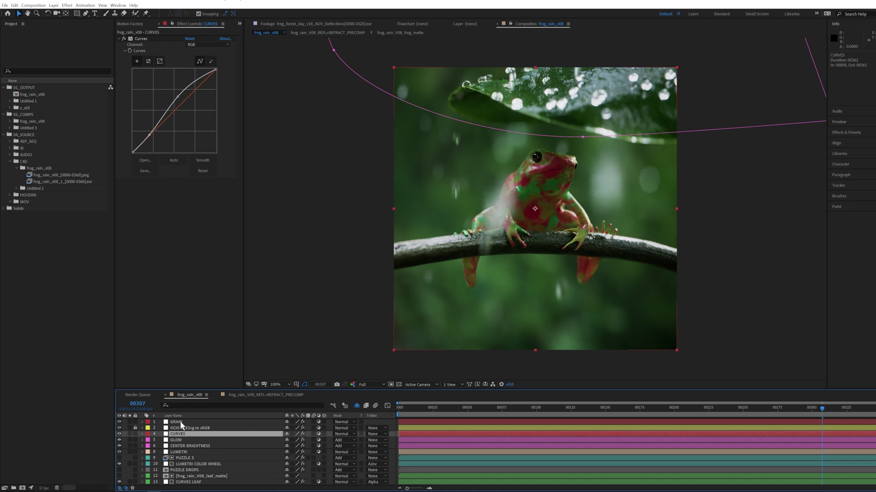
{"action": "left_click", "coordinate": [191, 422]}
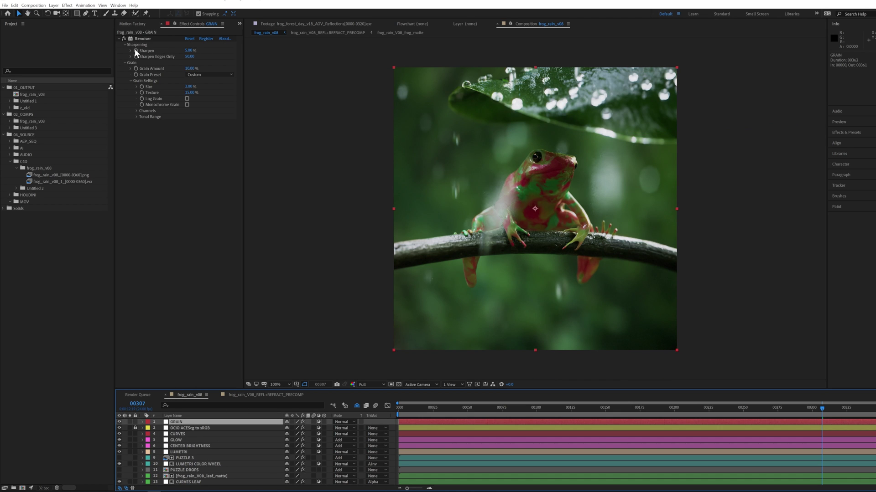
{"action": "left_click", "coordinate": [186, 51]}
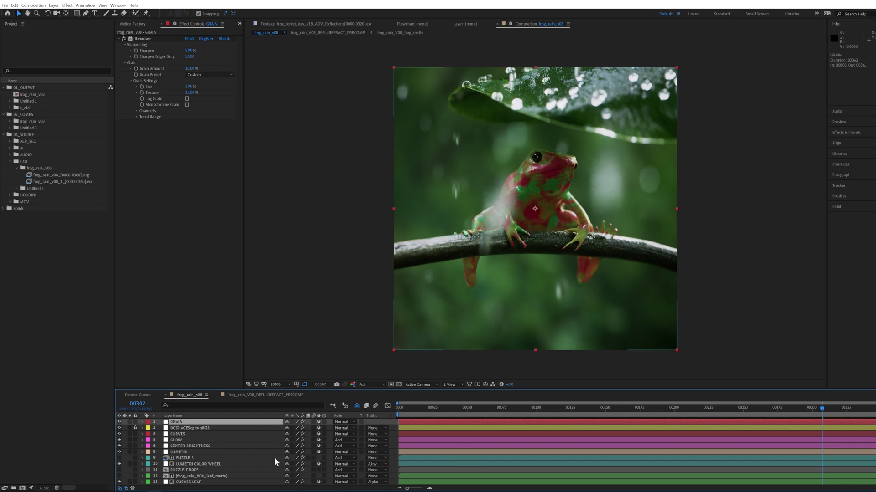
{"action": "left_click", "coordinate": [765, 253]}
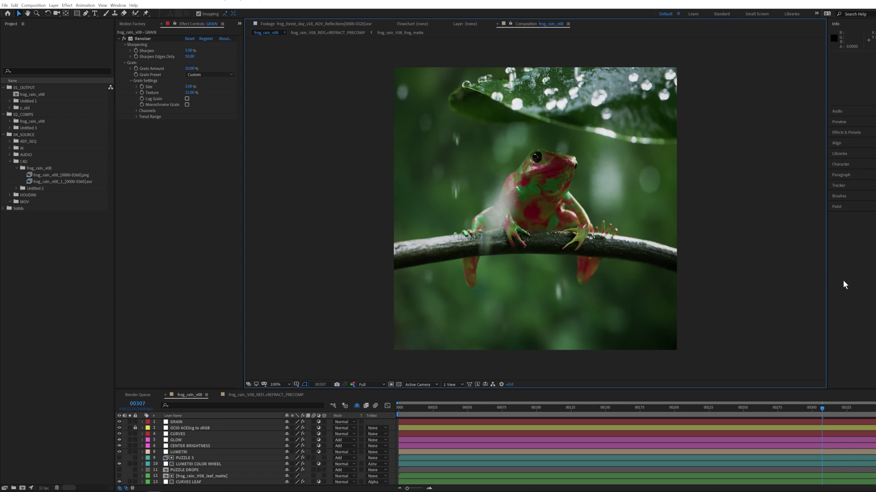